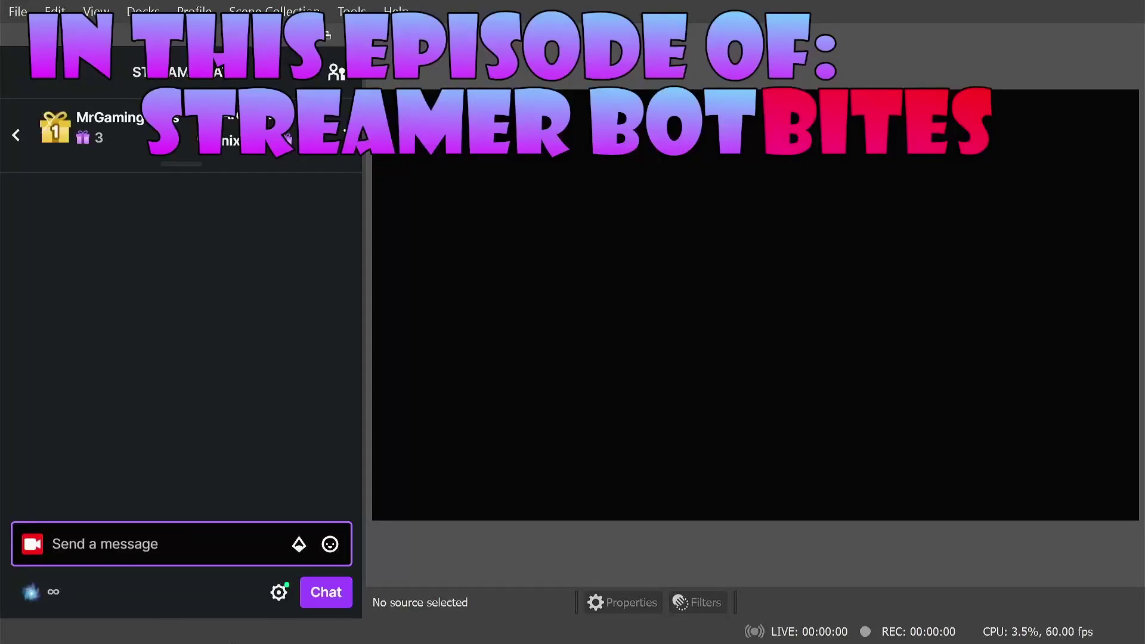
Send the command "!newso vrflad" in the stream chat
text(!newso)
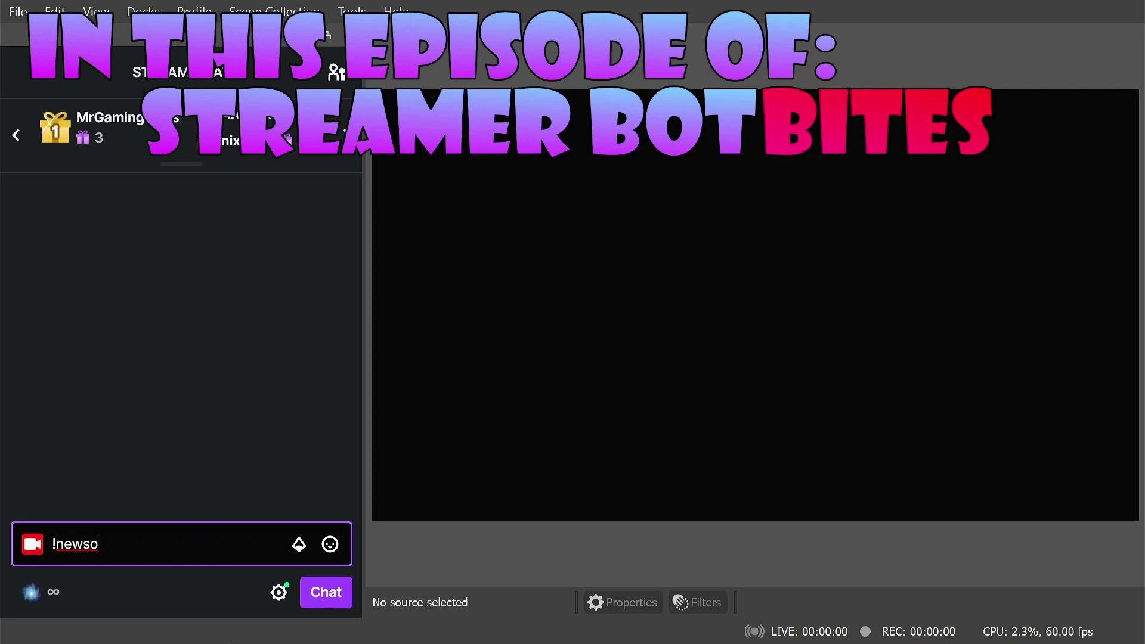
text(vrflad)
key(Return)
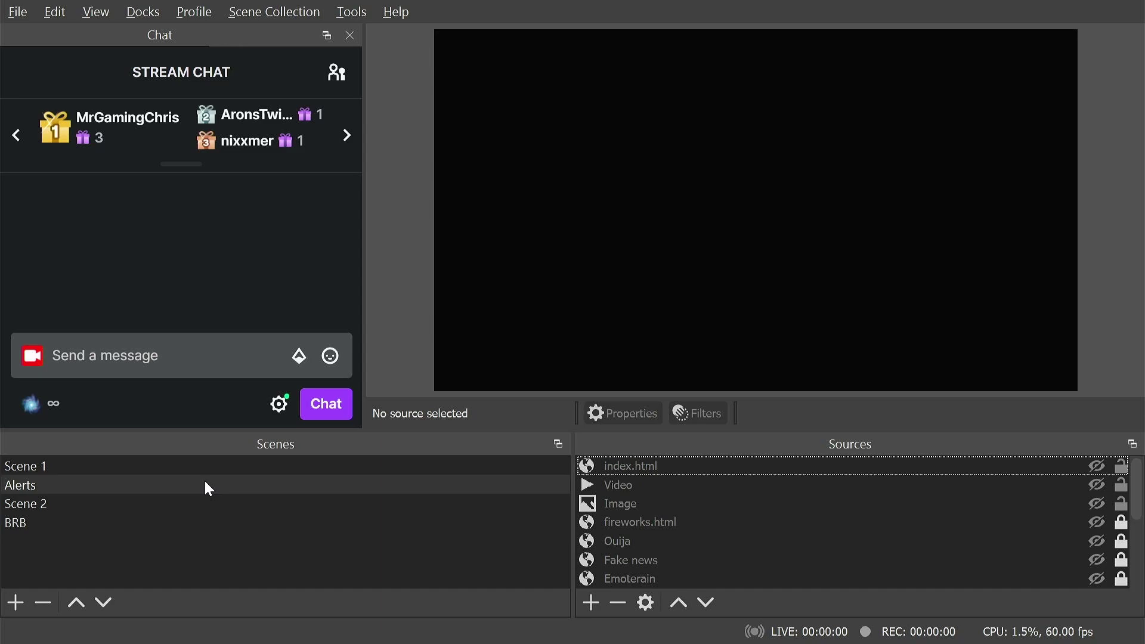
Add a new Browser source named Shoutouts to the Alerts scene
click(206, 485)
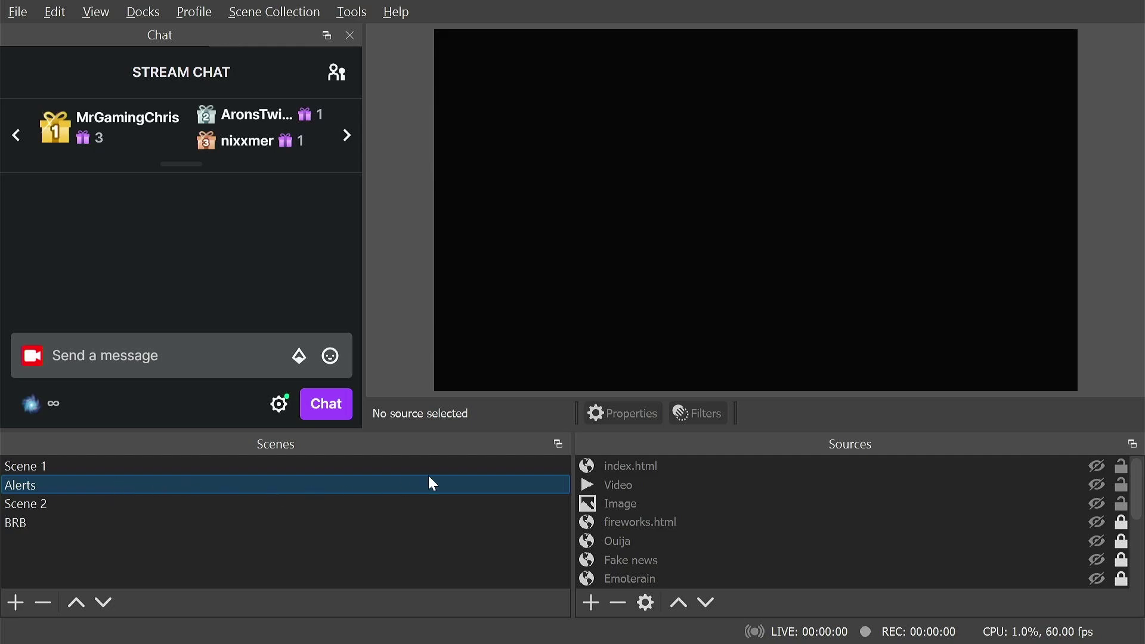
click(653, 466)
right_click(652, 467)
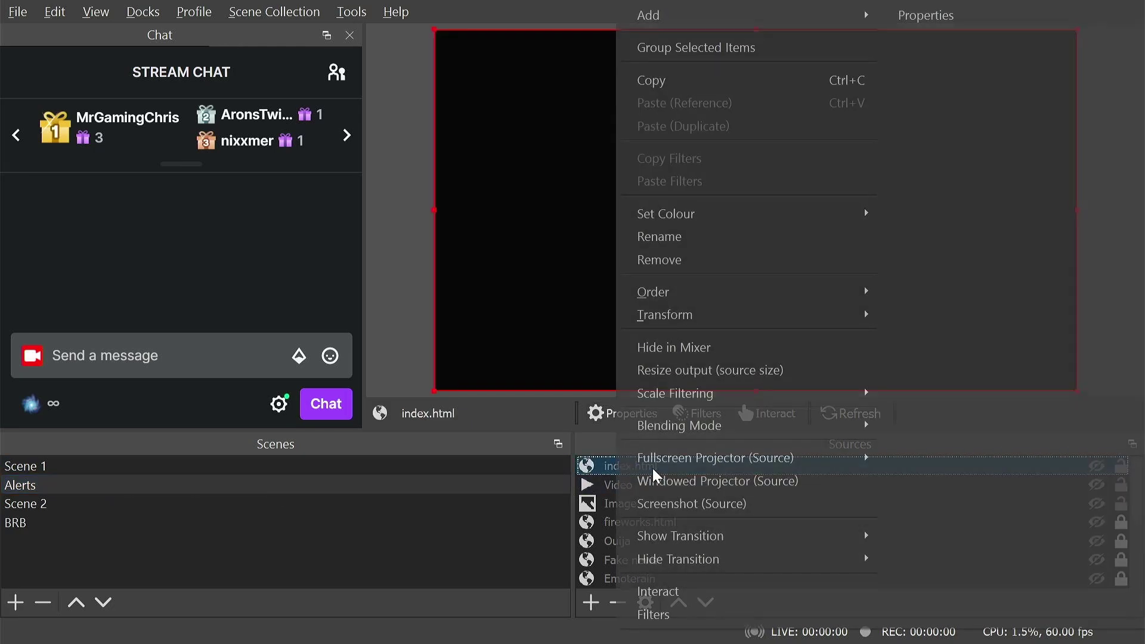
click(598, 430)
click(591, 602)
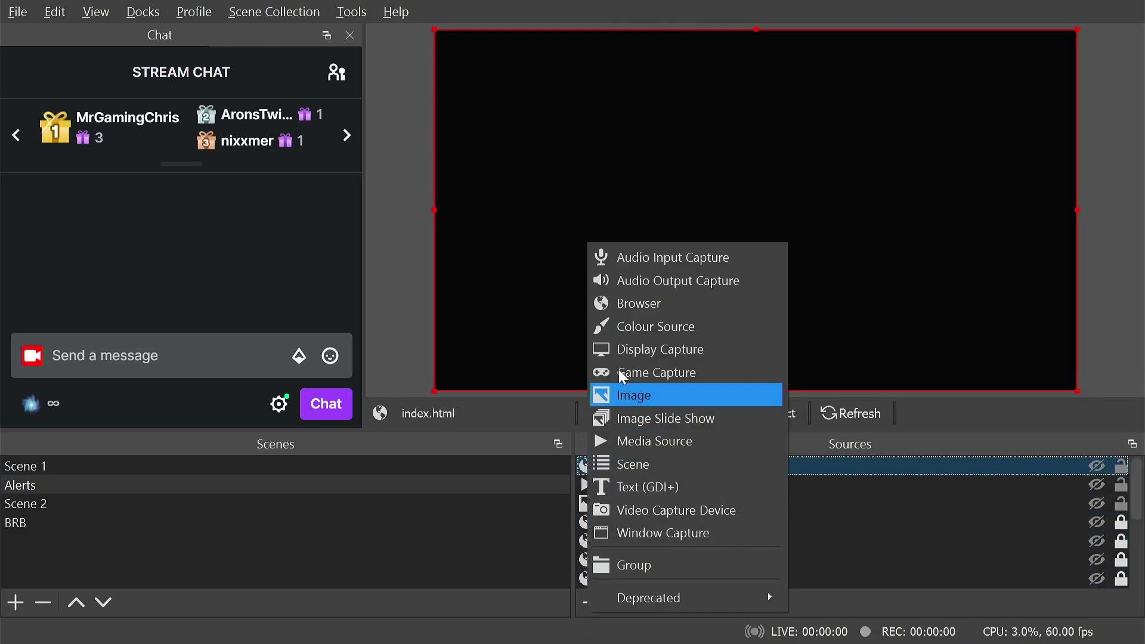
click(645, 306)
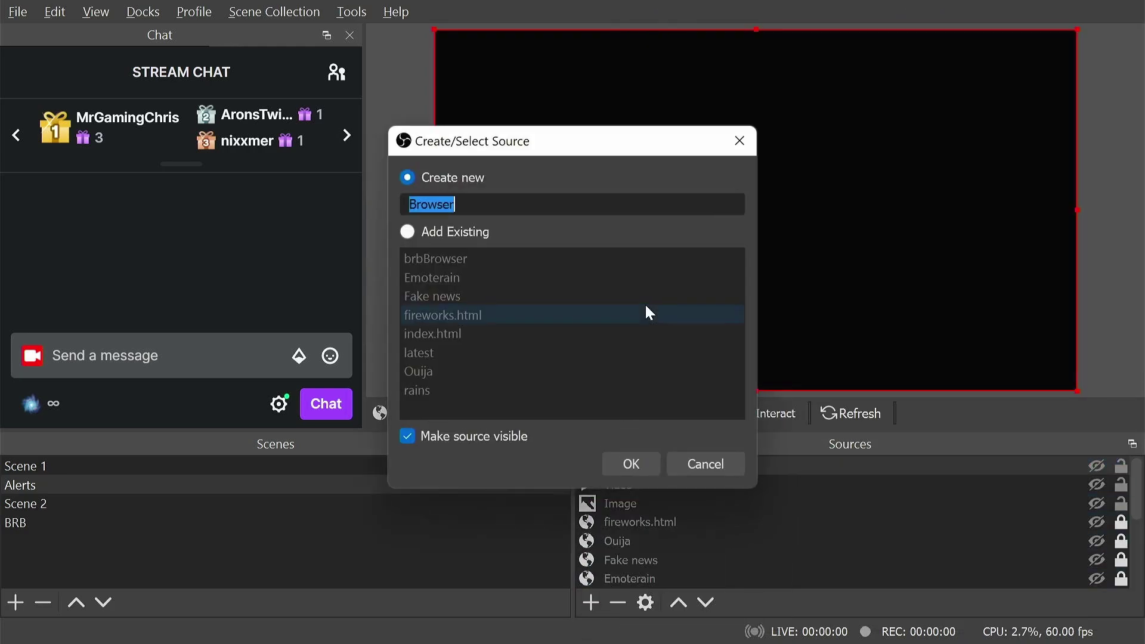
text(Shoutouts)
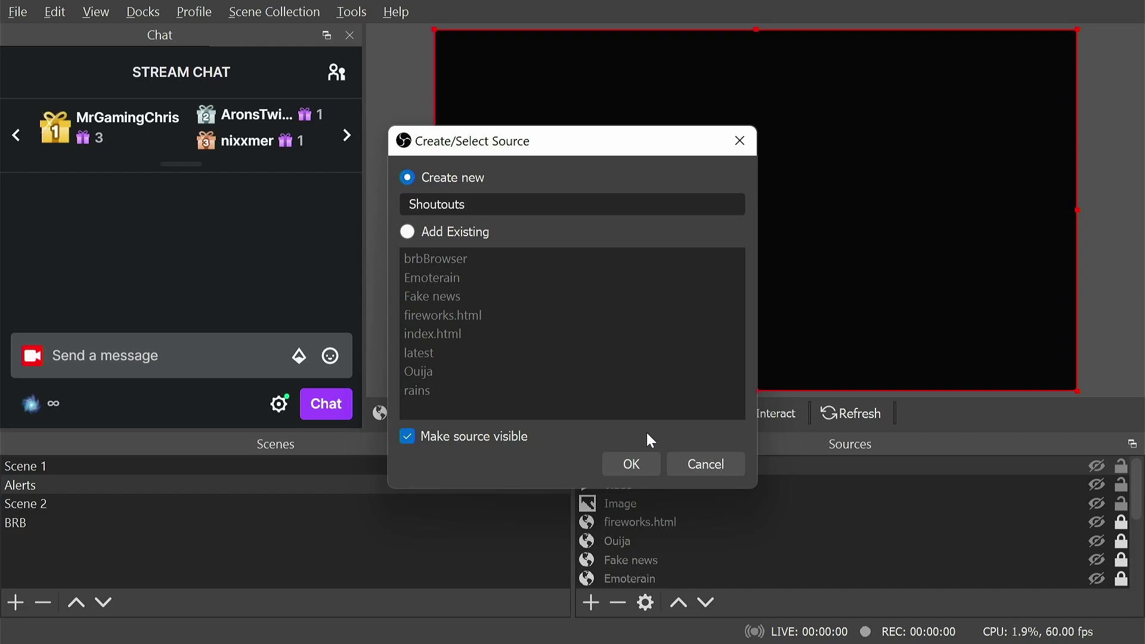
click(640, 457)
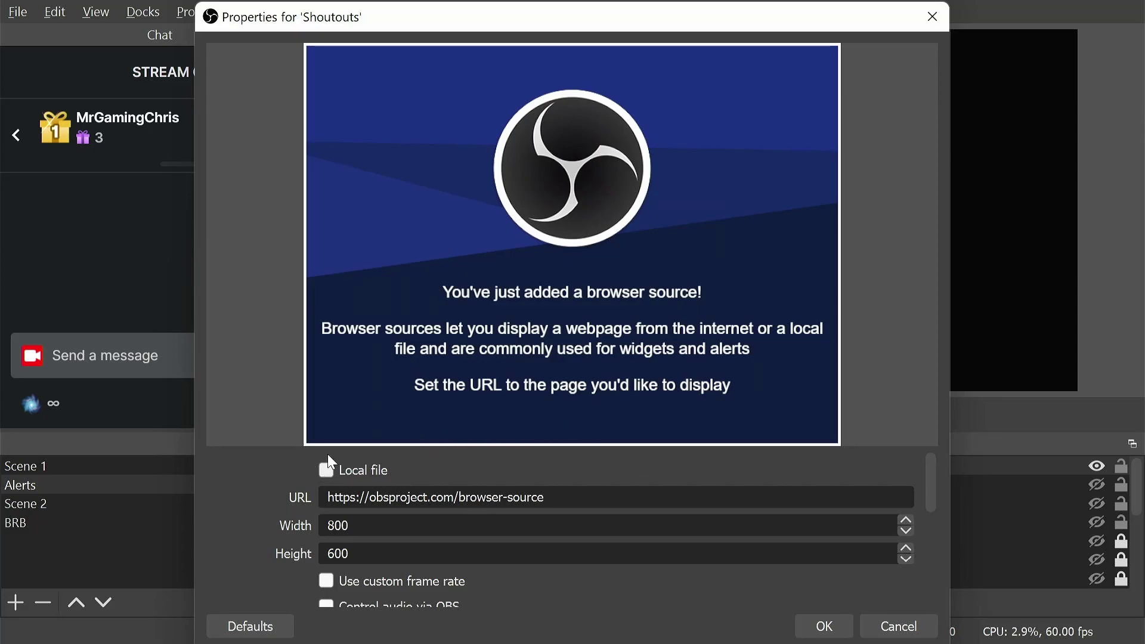
Set the Shoutouts source's URL to about:blank and its height to 450
drag(590, 507, 307, 501)
key(End)
text(abou)
key(ctrl+a)
text(about:blank)
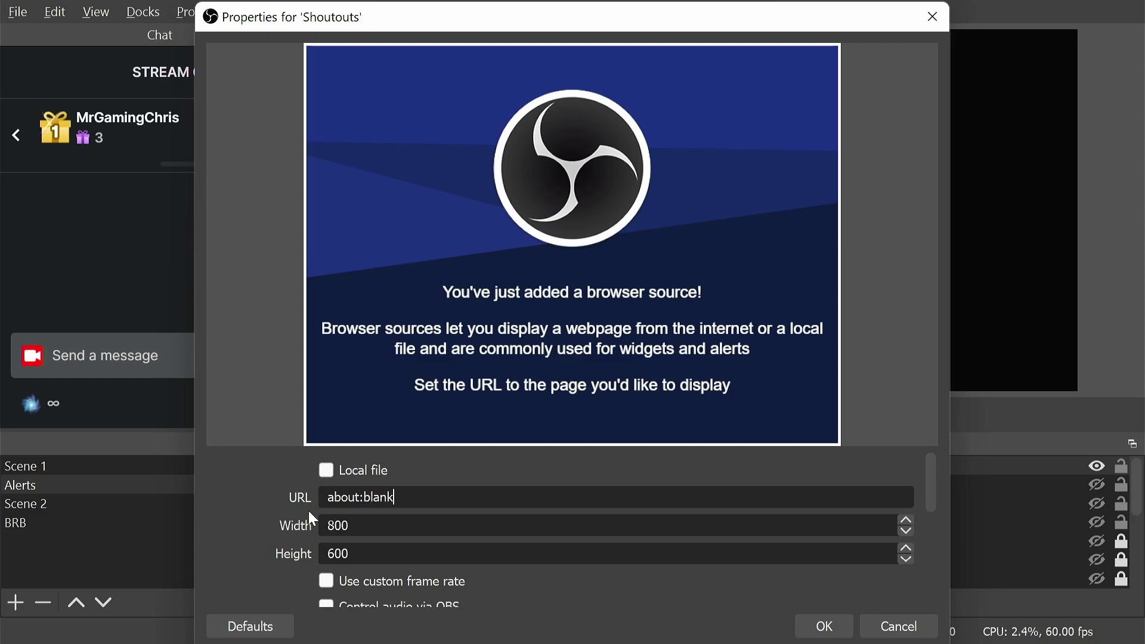
key(Tab)
key(Tab)
text(450)
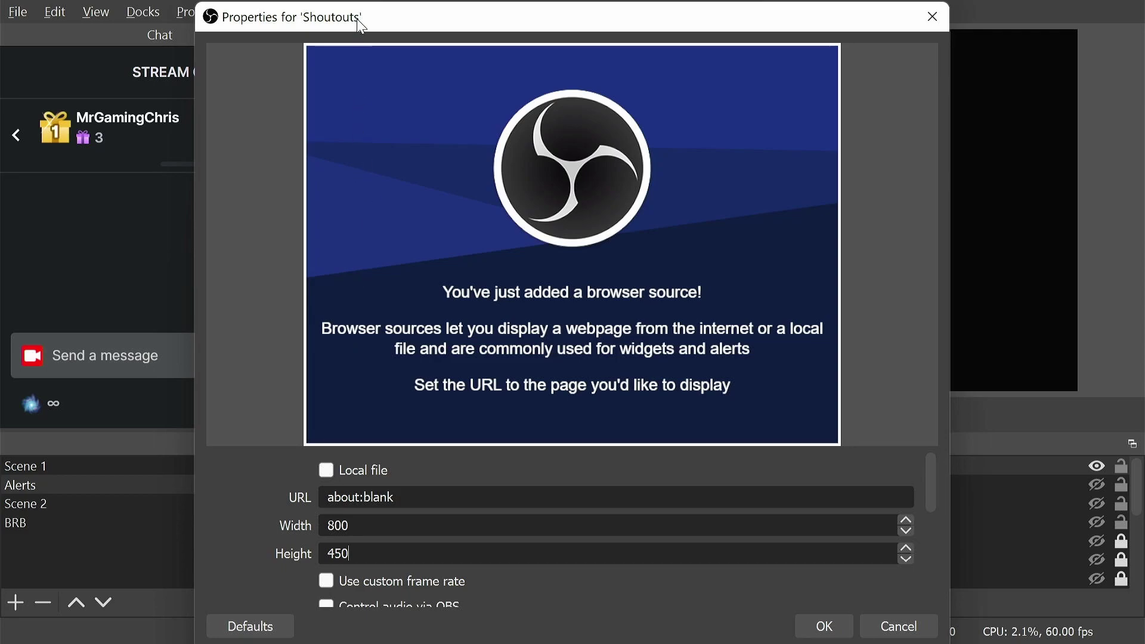
Enable Control audio via OBS for the Shoutouts source and accept its properties
drag(376, 19, 364, 5)
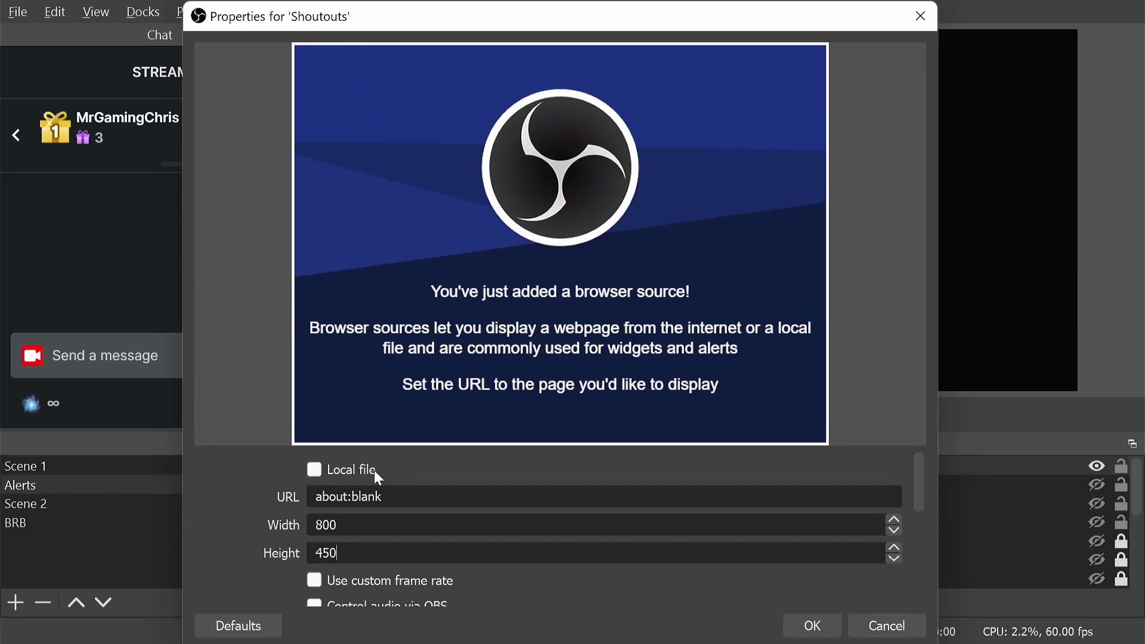
scroll(450, 545, down, 2)
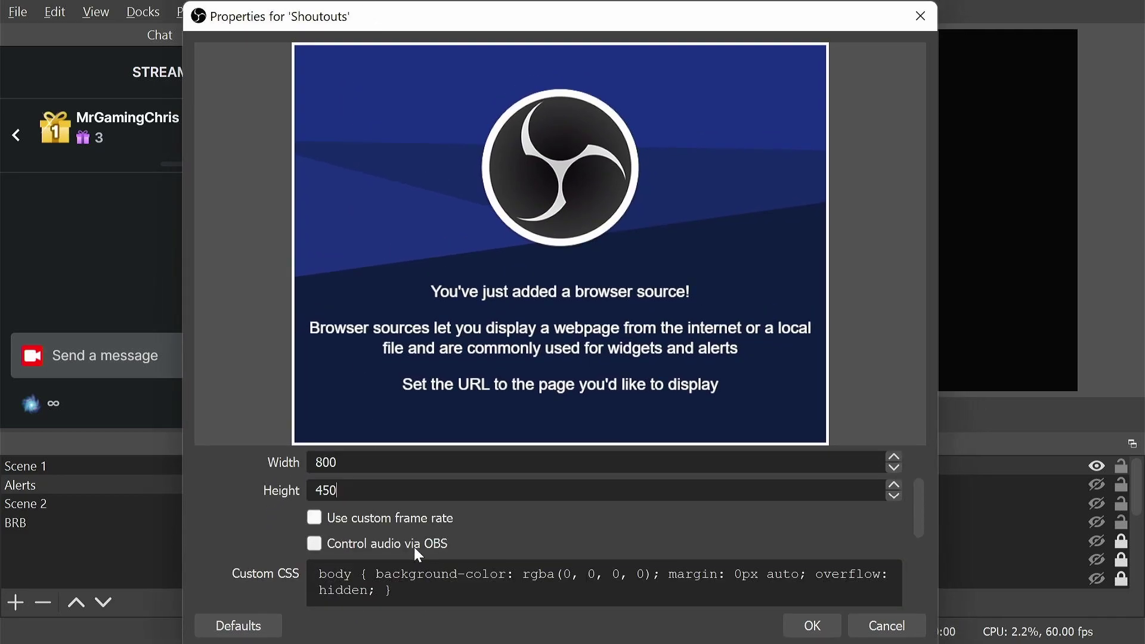
click(318, 543)
scroll(485, 553, down, 5)
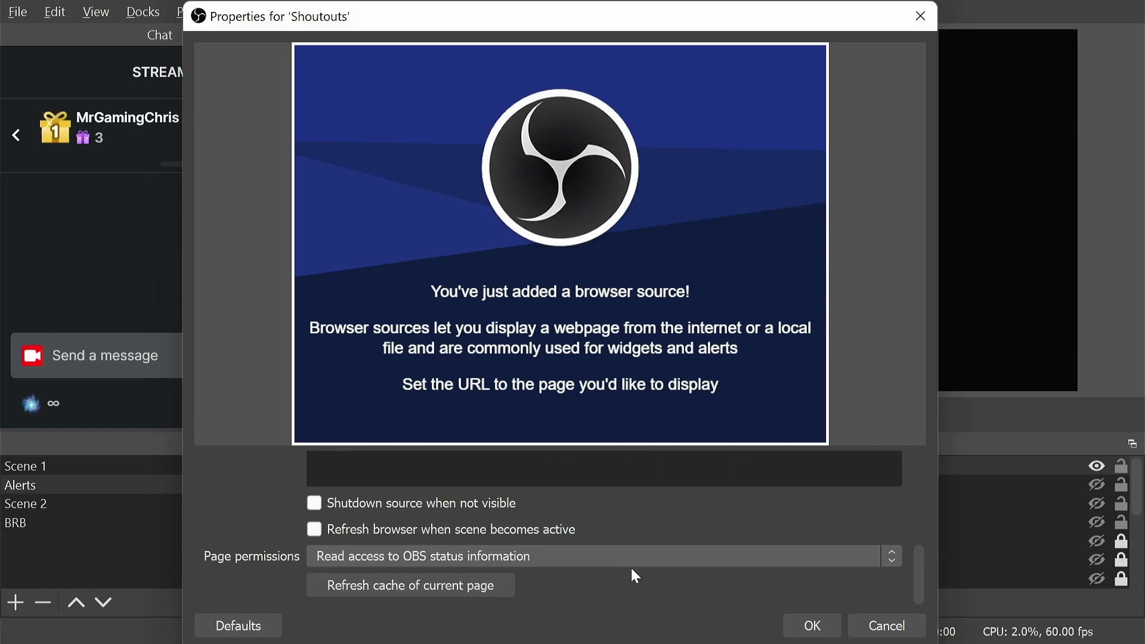
click(799, 625)
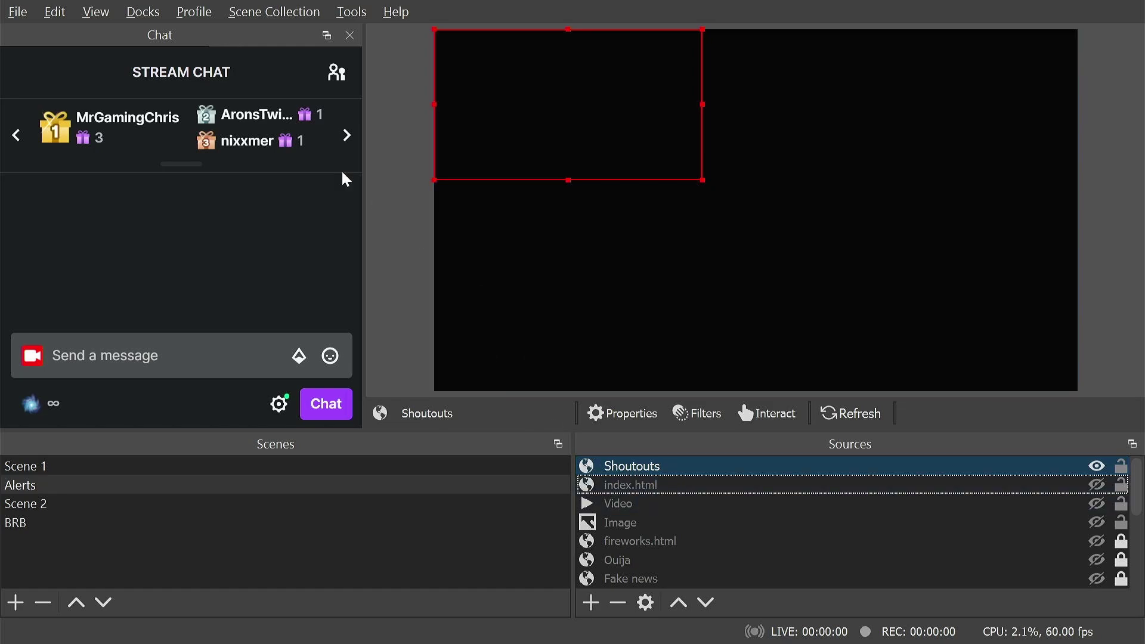
Show the Audio Mixer and set the Shoutouts source's audio monitoring to Monitor Only (mute output)
click(132, 12)
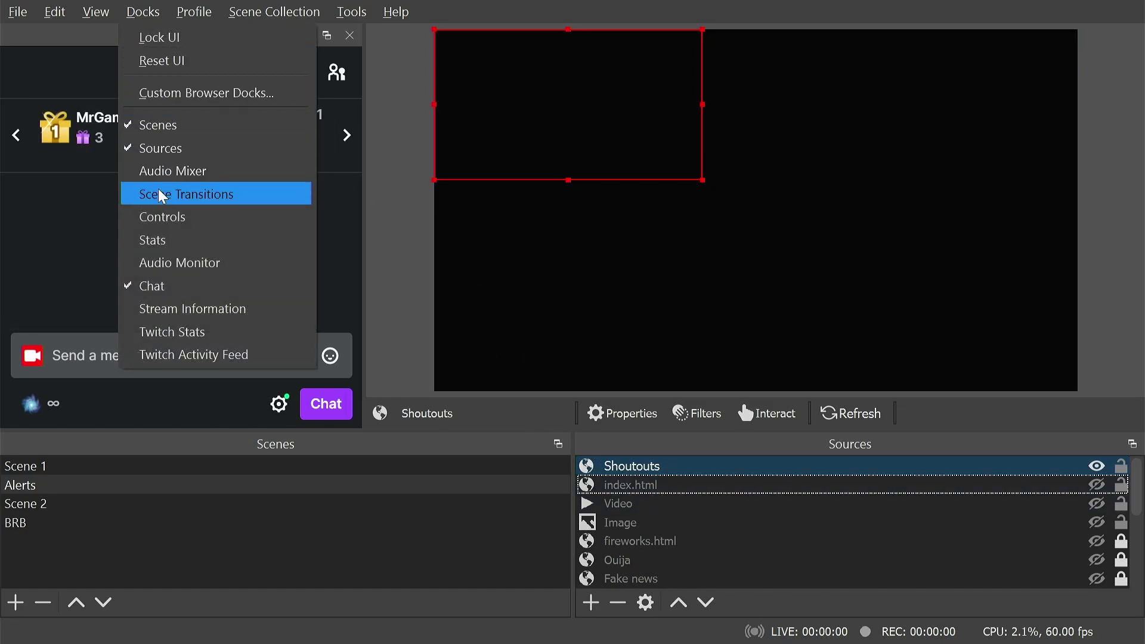
click(167, 173)
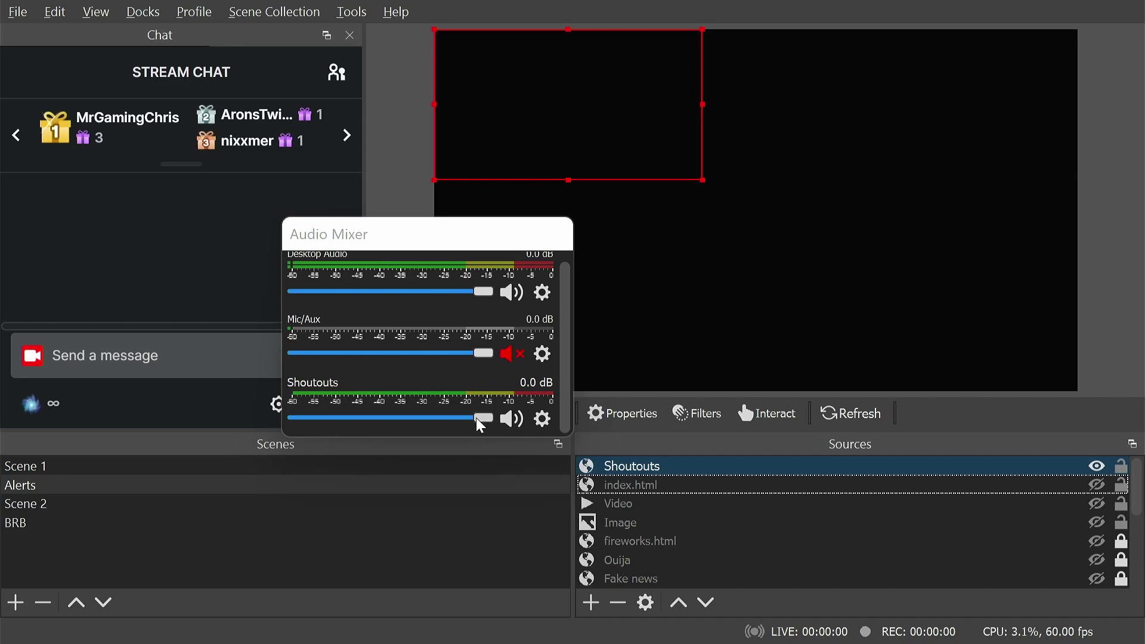
click(539, 416)
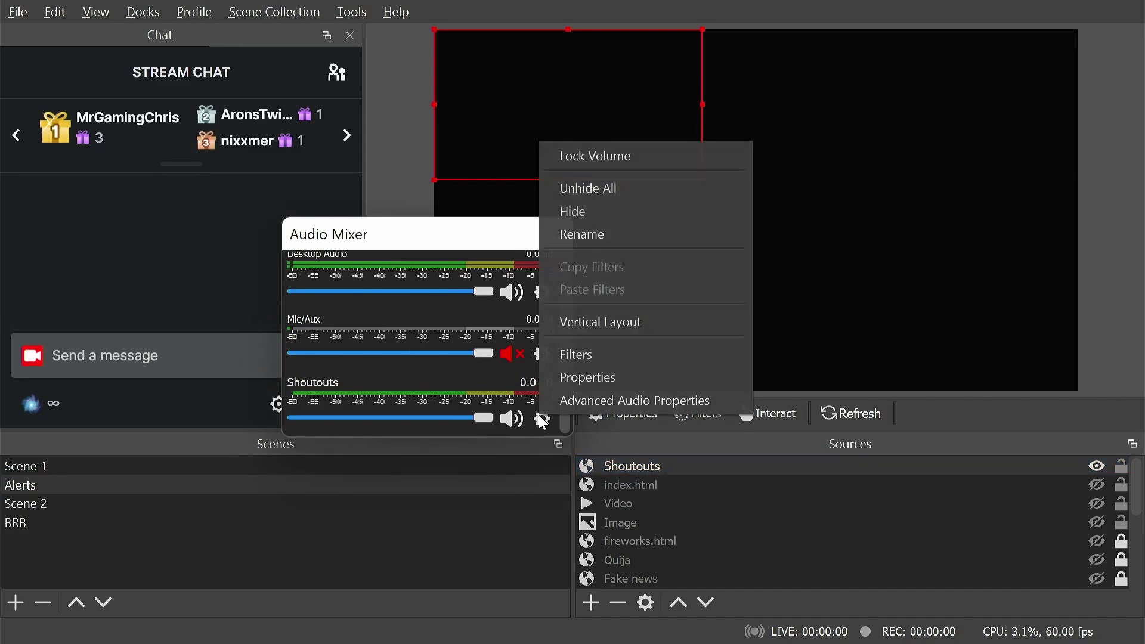
click(583, 400)
click(862, 254)
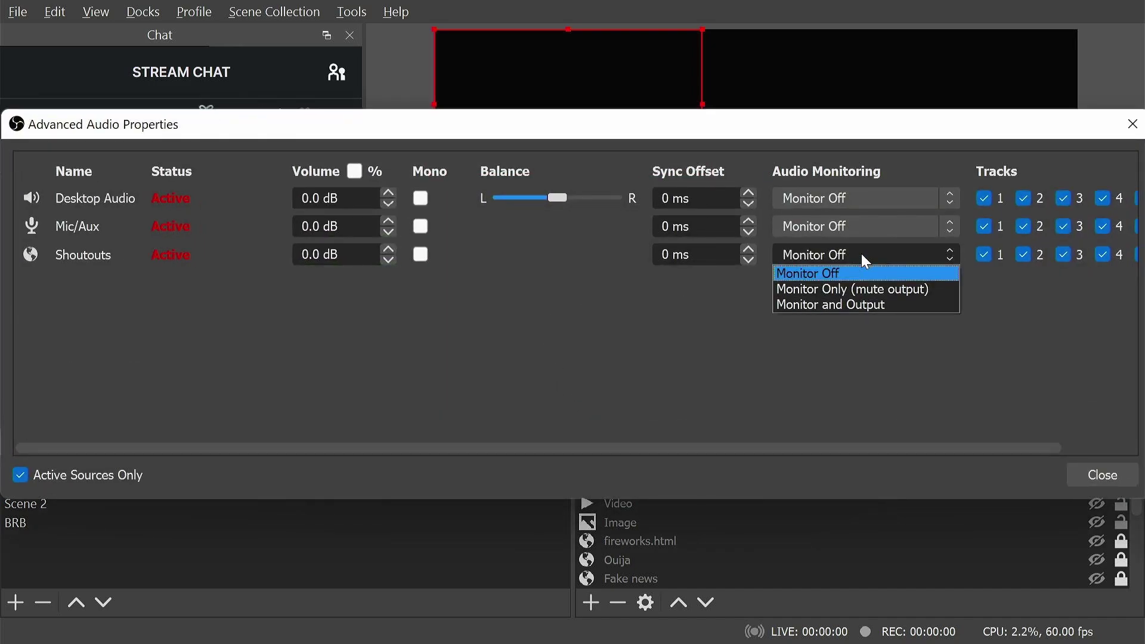
click(866, 291)
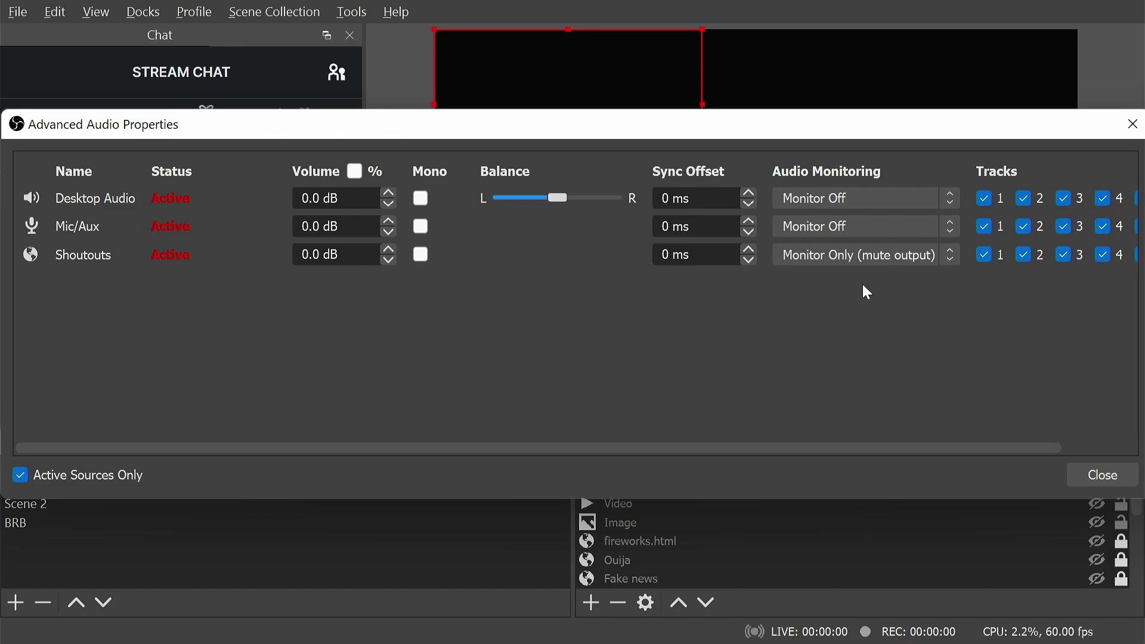
click(1096, 474)
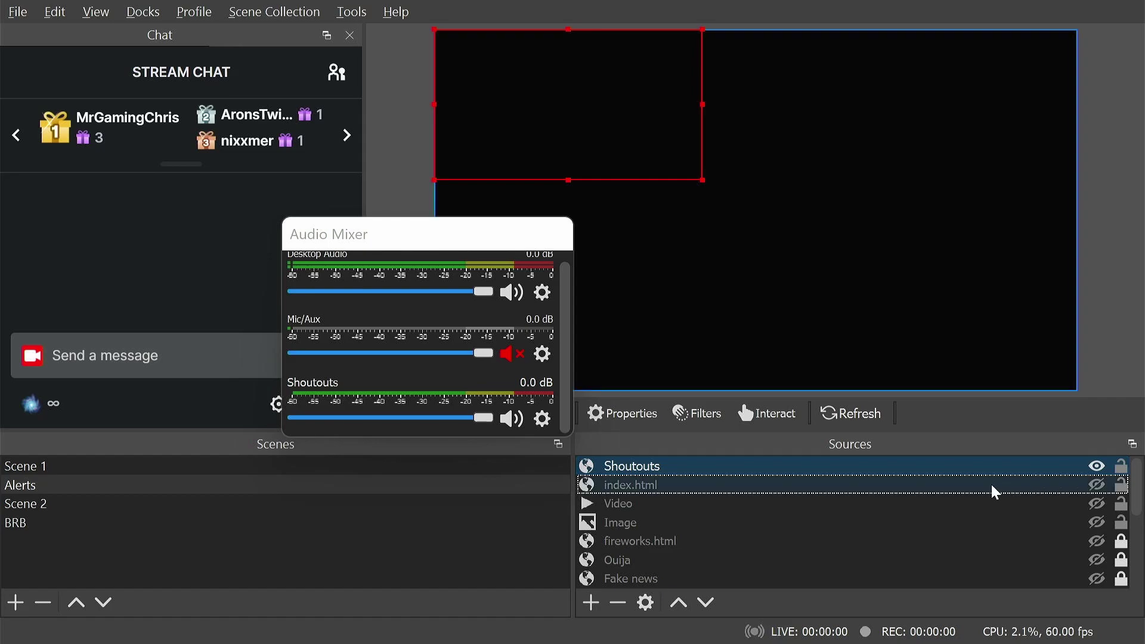
click(512, 422)
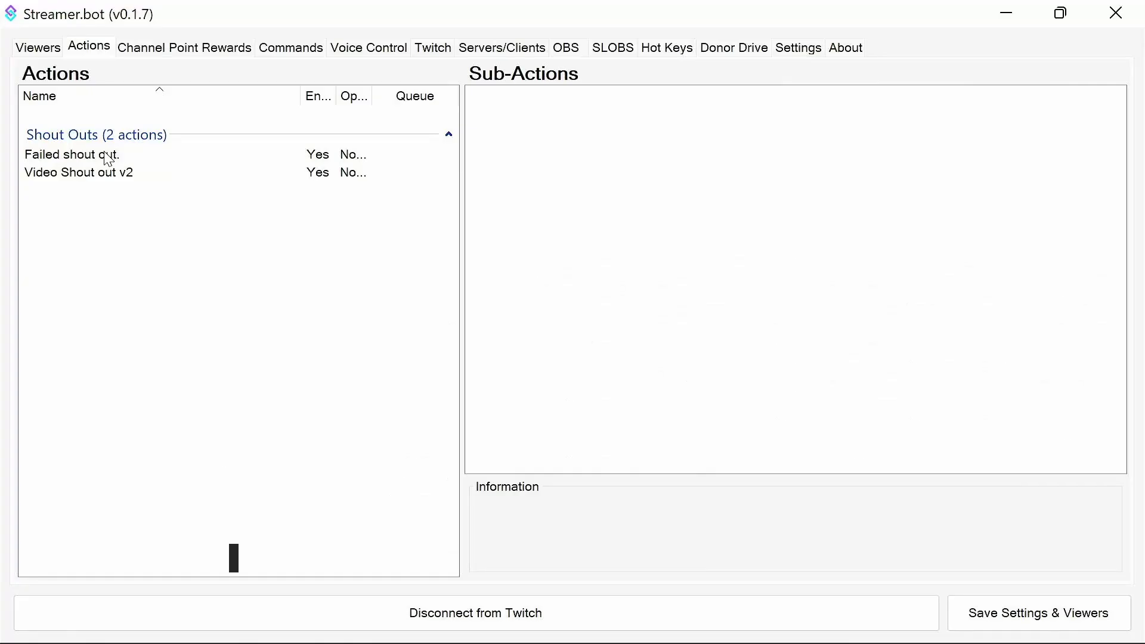
In Streamer.bot, inspect the Failed shout out action's chat message and the sub-actions of Video Shout out v2
click(105, 156)
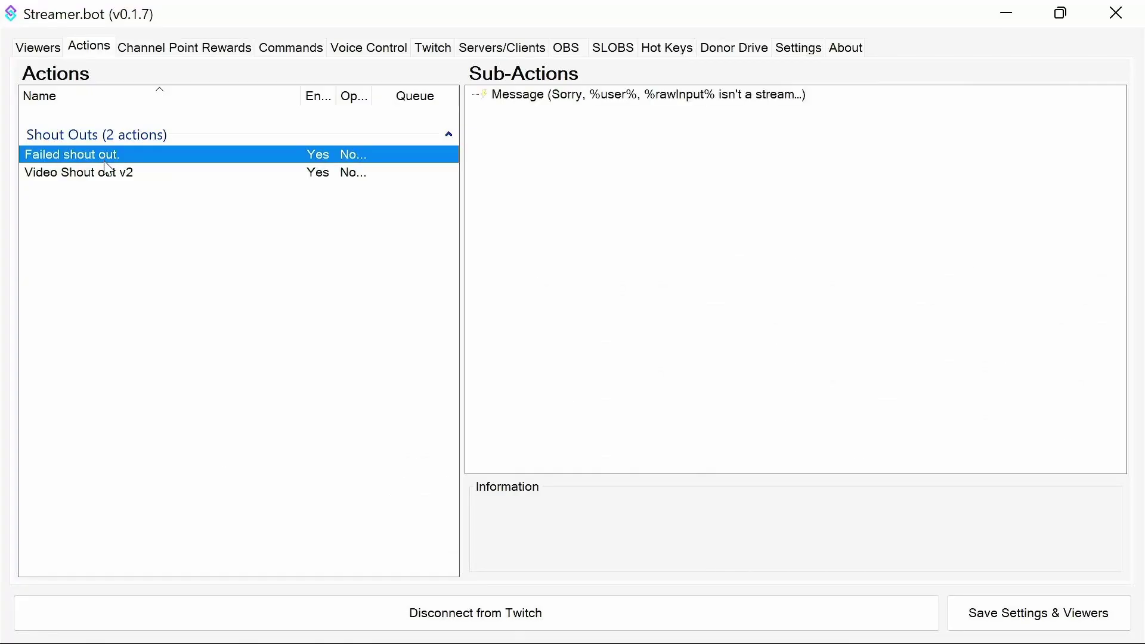
click(583, 103)
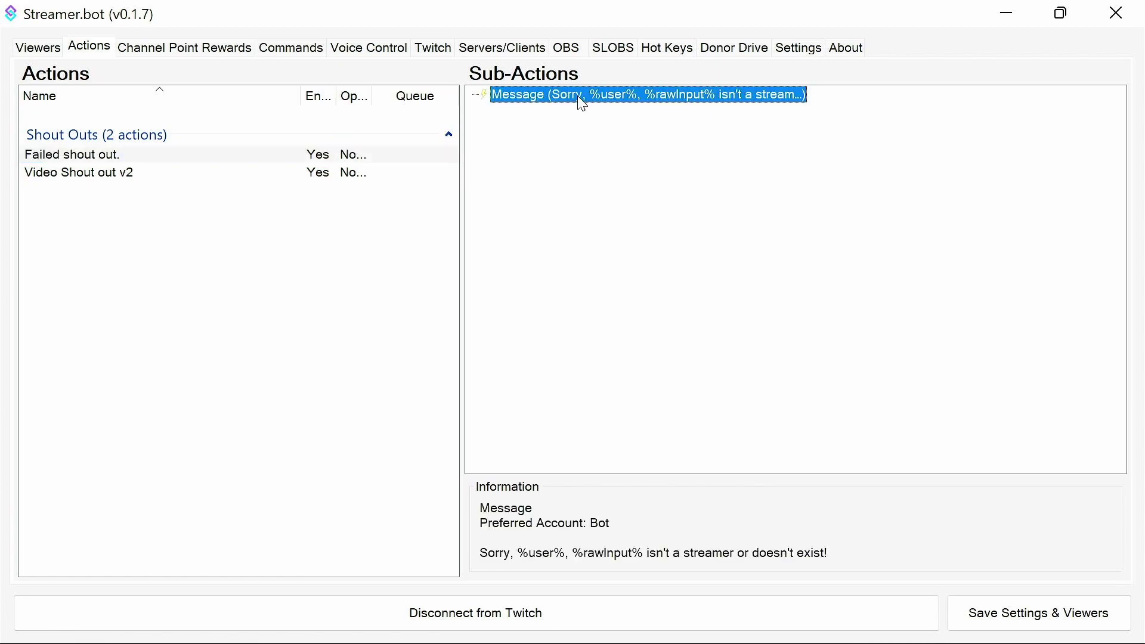
click(105, 177)
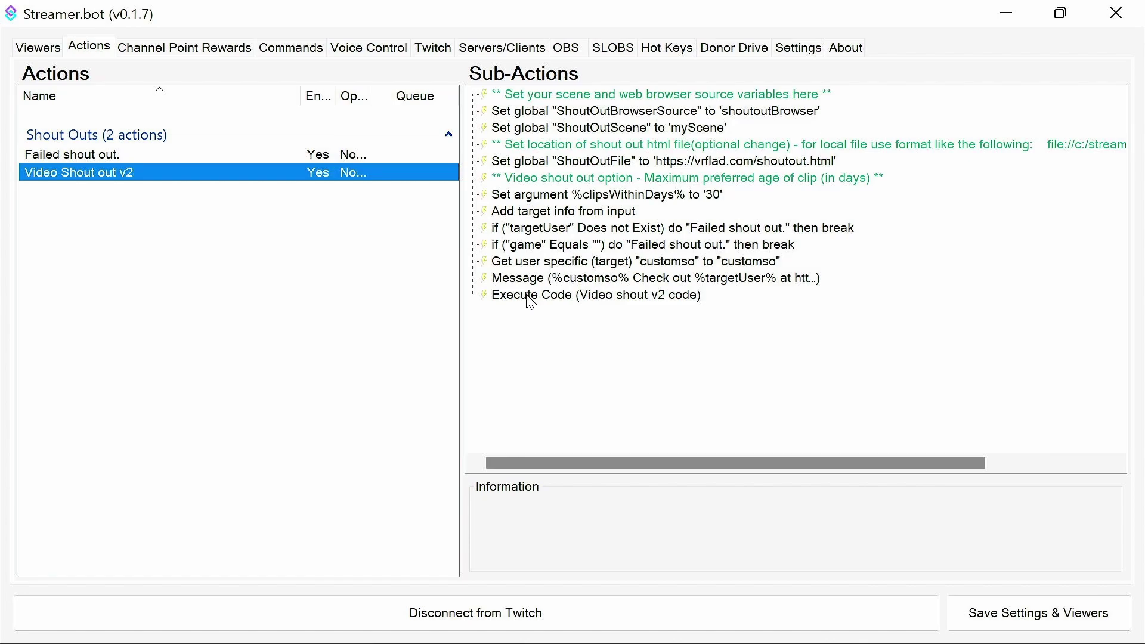
Set the value of the ShoutOutBrowserSource global variable in Video Shout out v2 to Shoutouts
click(563, 111)
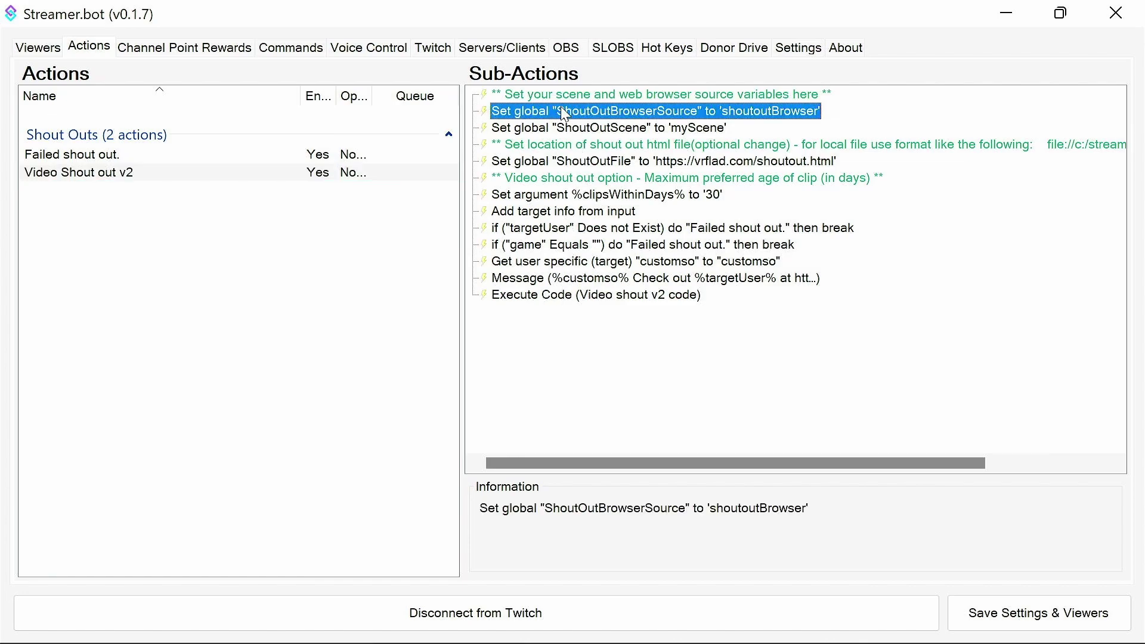
double_click(617, 113)
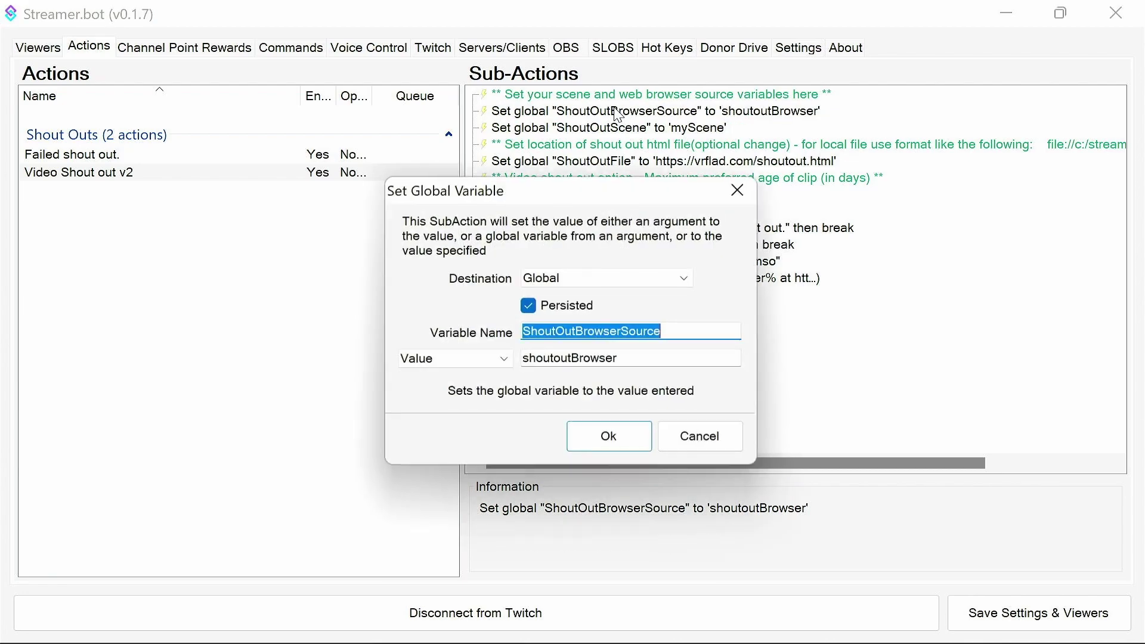
click(617, 359)
drag(618, 359, 518, 360)
text(S)
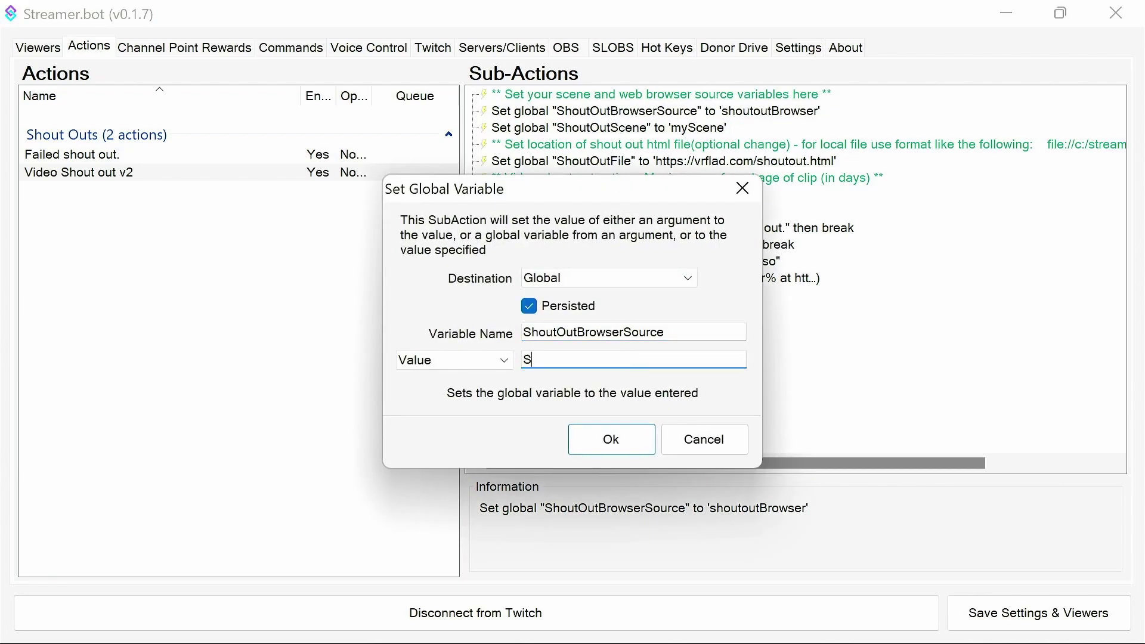
text(houtouts)
click(625, 444)
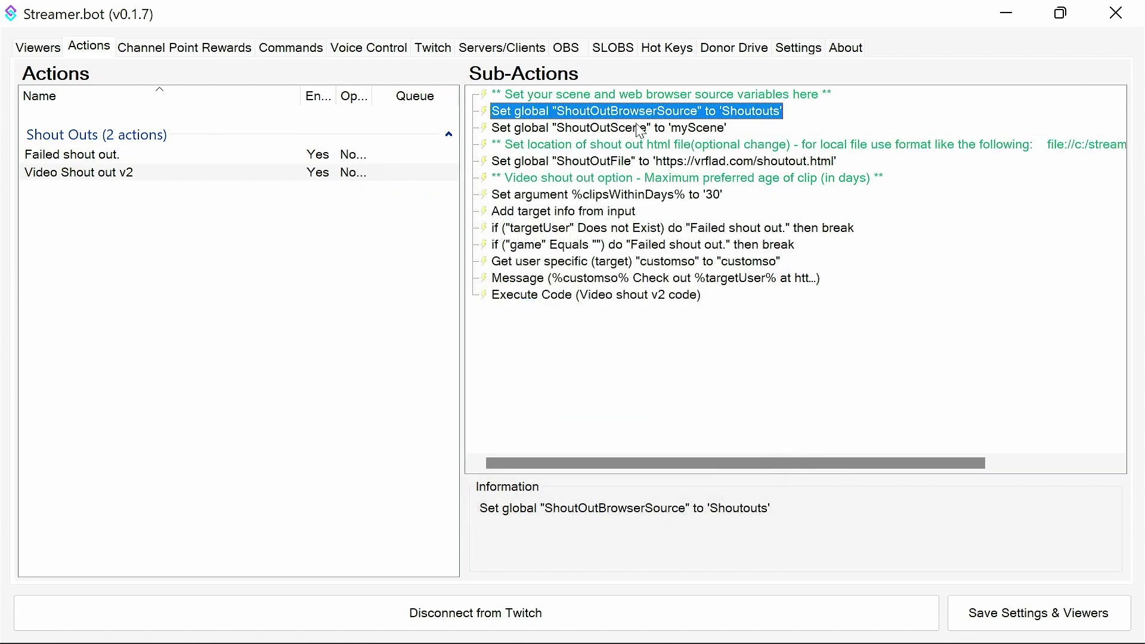
Set the value of the ShoutOutScene global variable in Video Shout out v2 to Alerts
click(639, 128)
double_click(640, 128)
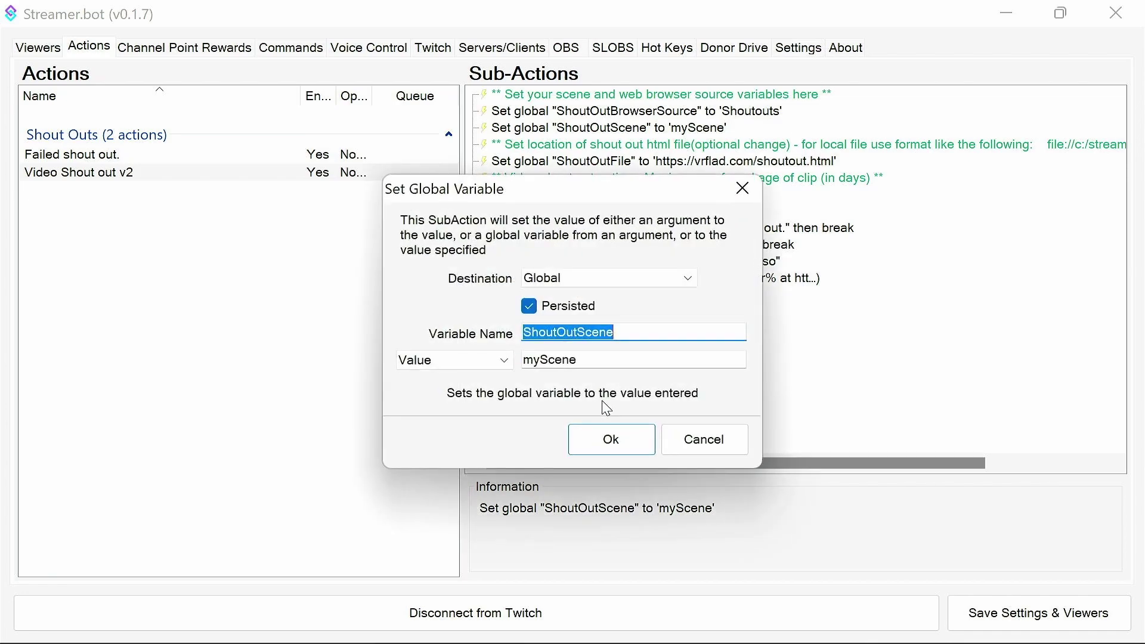
double_click(611, 360)
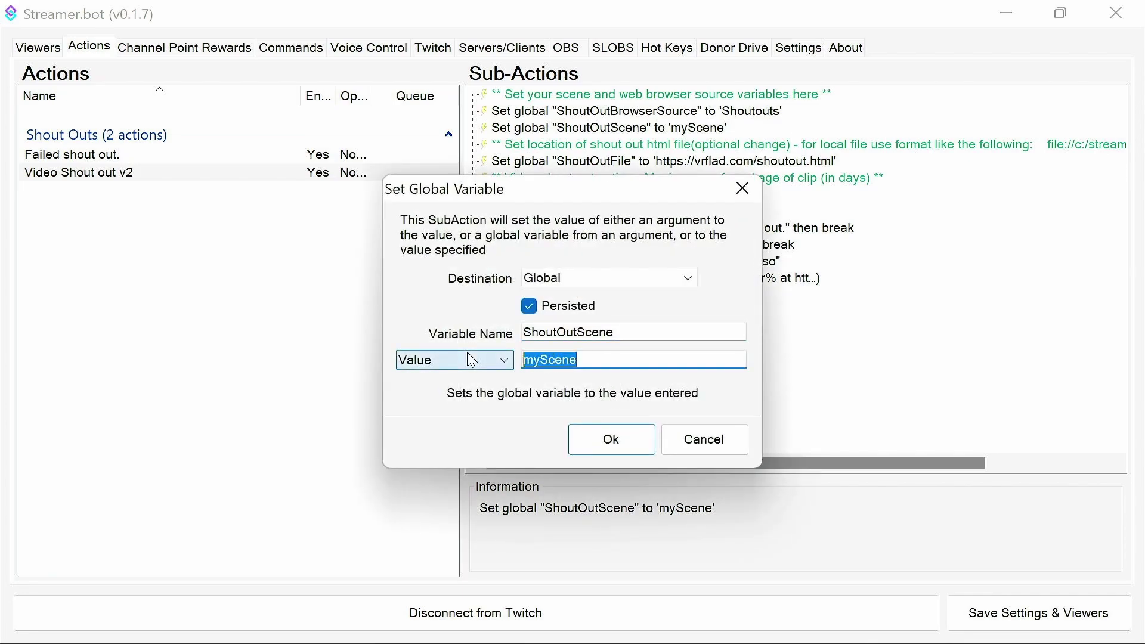
text(Alerts)
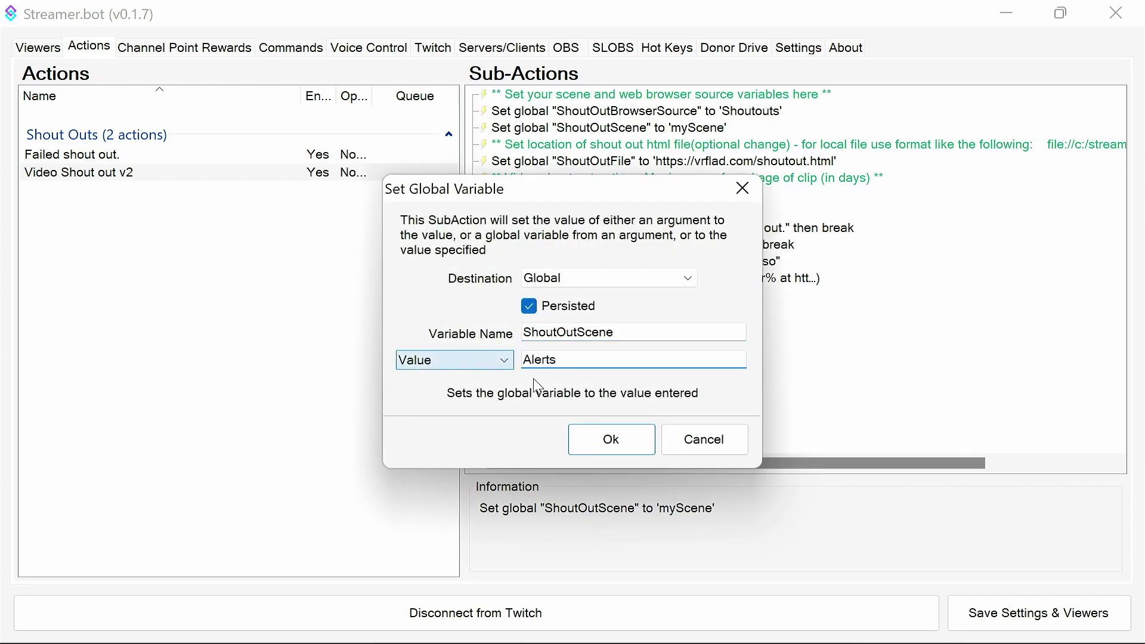
click(628, 447)
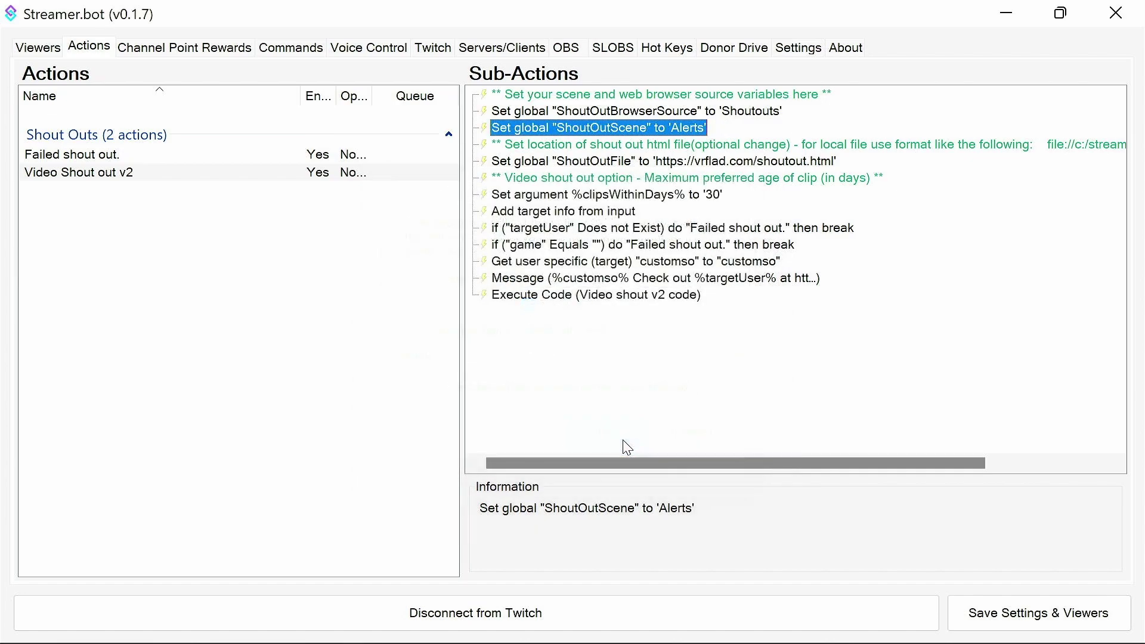
Examine the ShoutOutFile global variable sub-action and the comment describing the local HTML file format
click(686, 166)
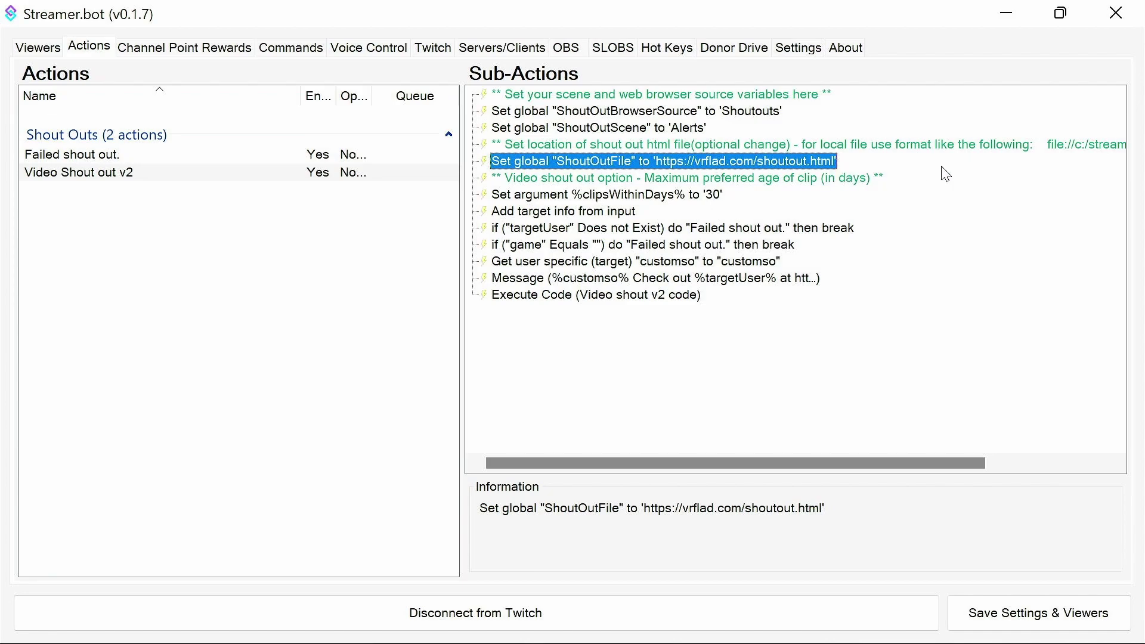
click(1014, 151)
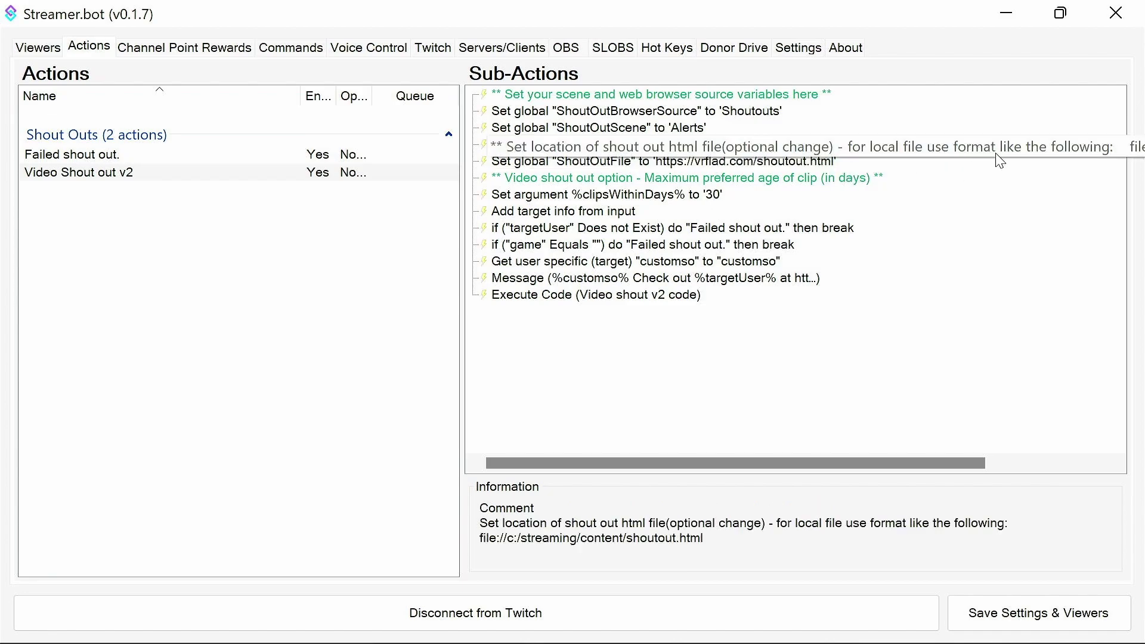
click(747, 162)
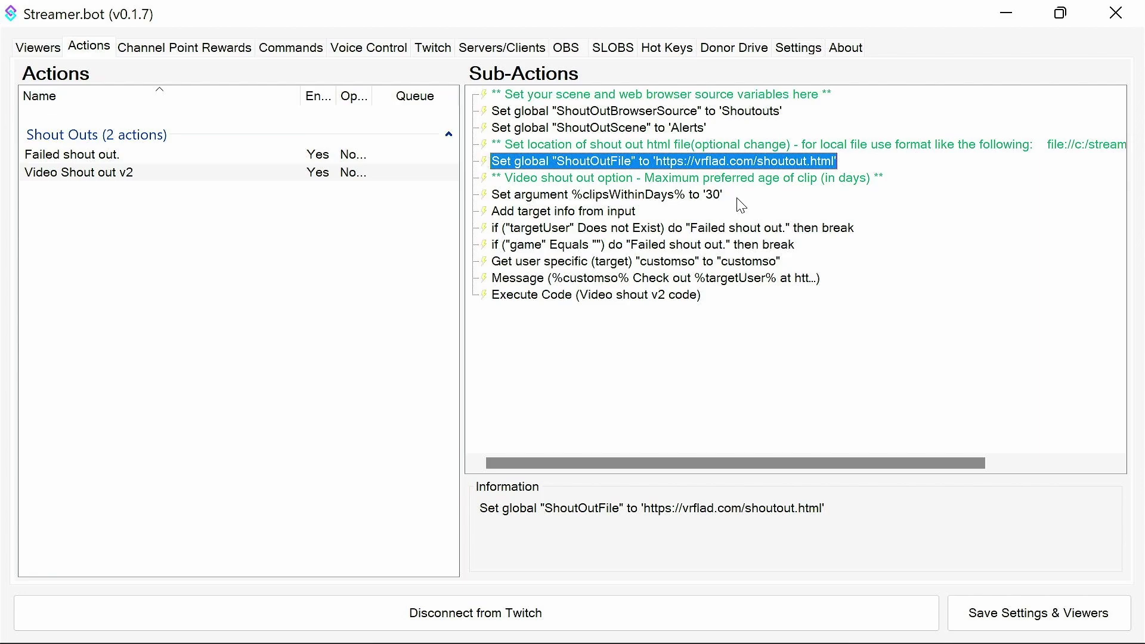
Assign the Video Shout out v2 action to the blocking queue
click(701, 201)
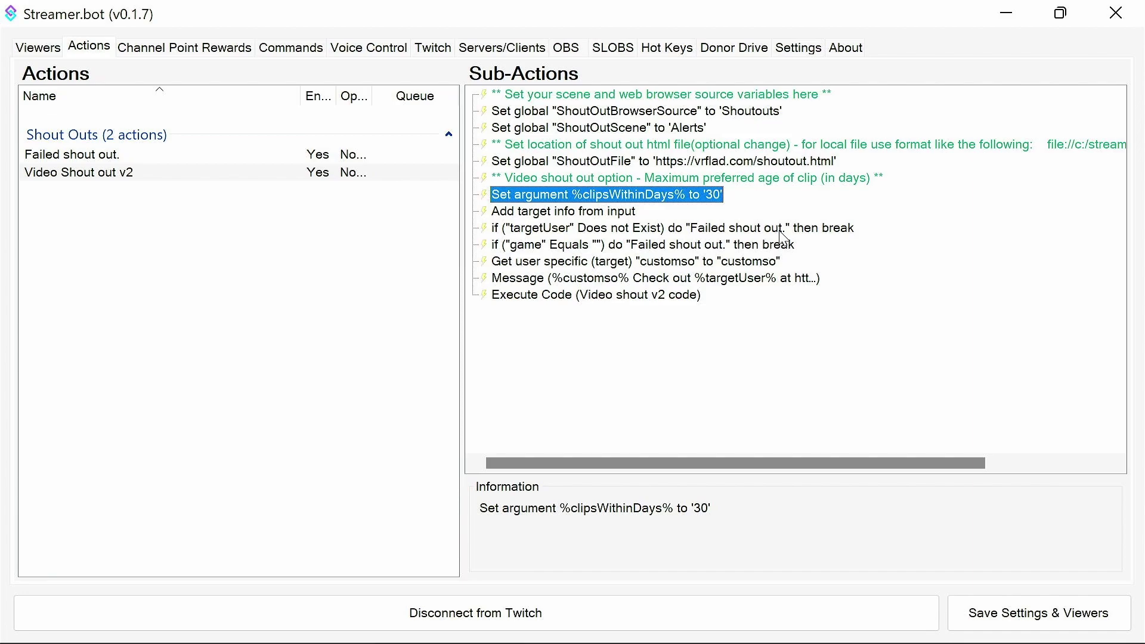
double_click(527, 192)
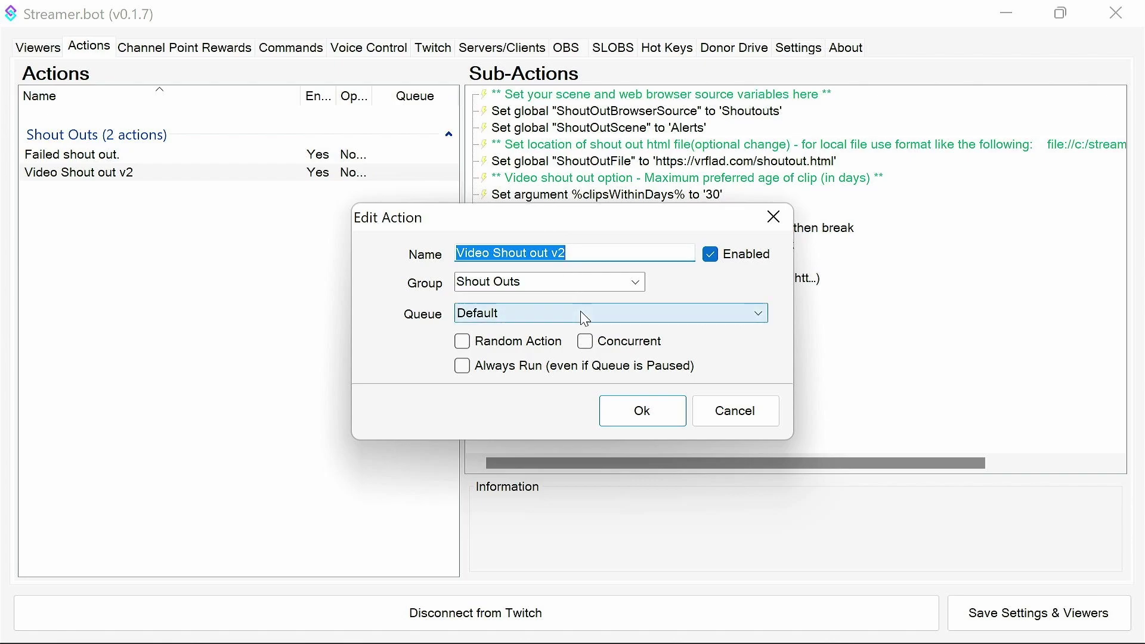
click(573, 313)
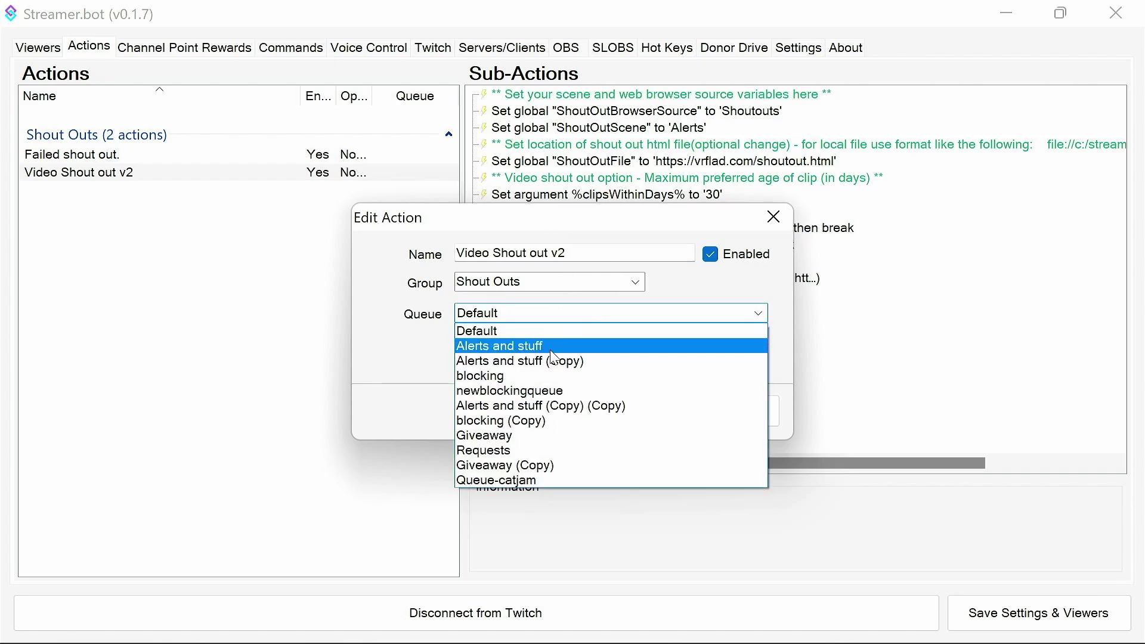
click(539, 375)
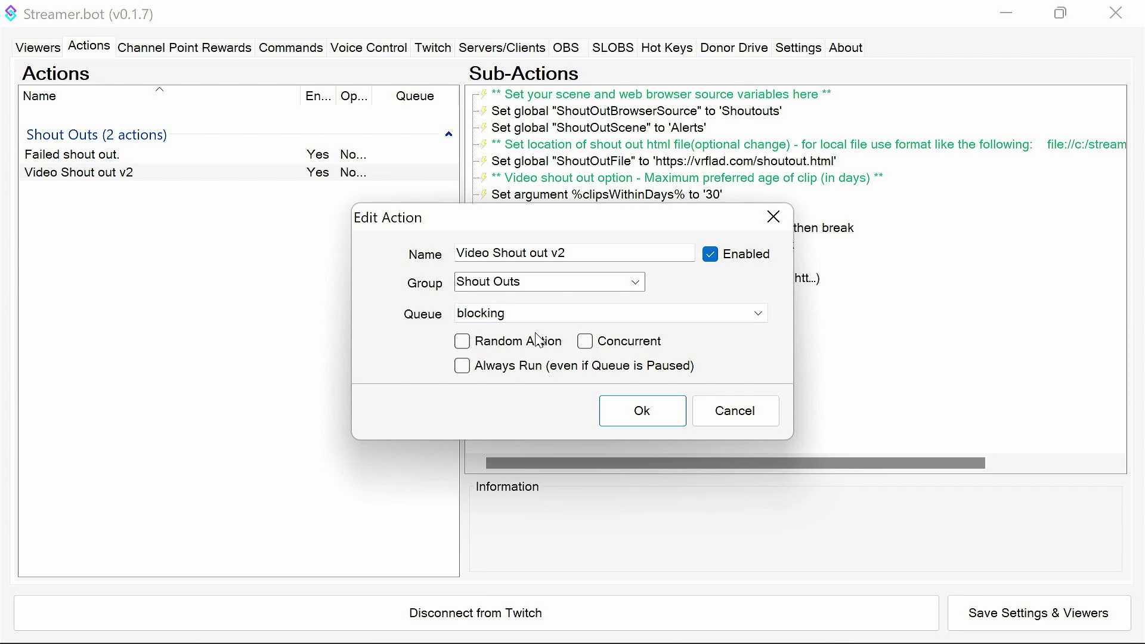
click(629, 421)
Start a new chat command with the command text !newso
click(273, 50)
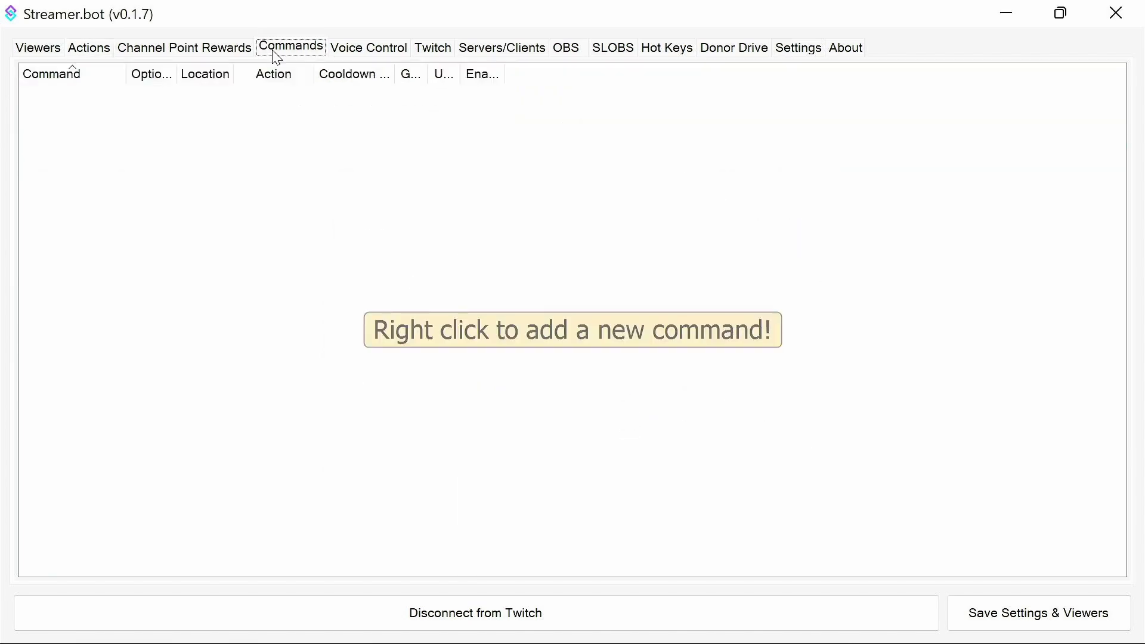
right_click(158, 142)
click(173, 150)
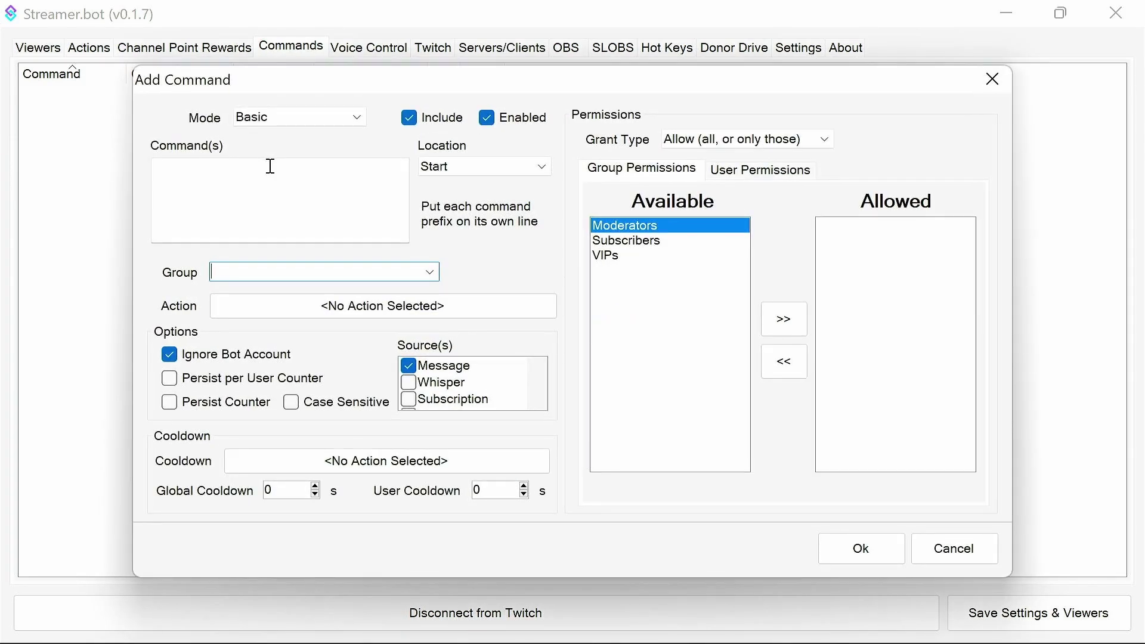
click(270, 166)
text(!newso)
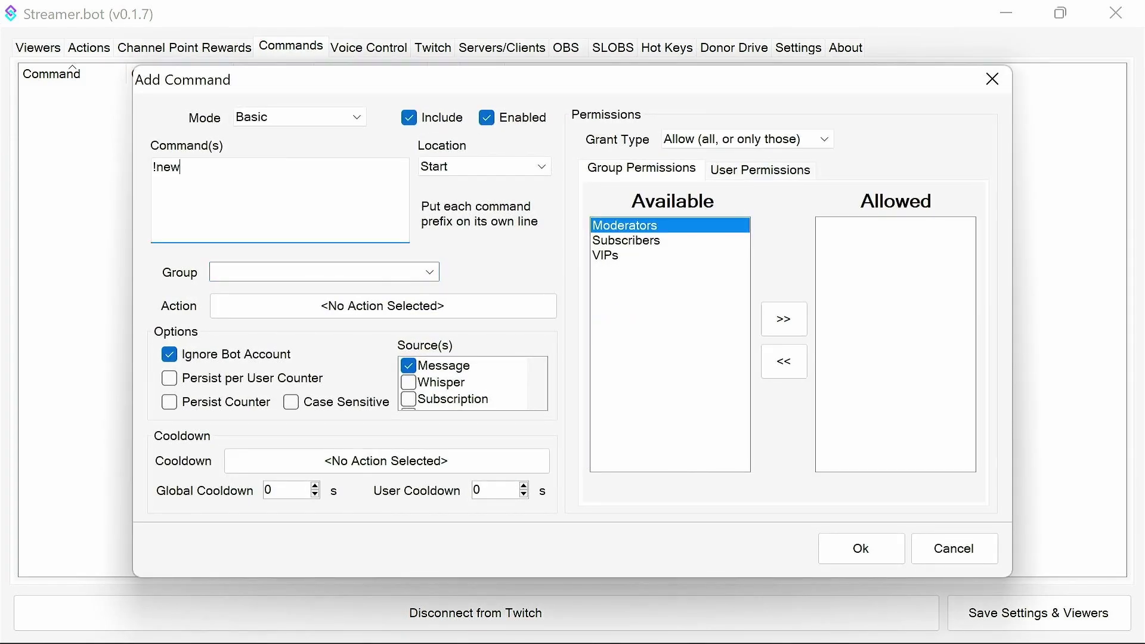
Link the !newso command to the Video Shout out v2 action, allow only the Moderators group, and save the command
click(349, 306)
click(340, 148)
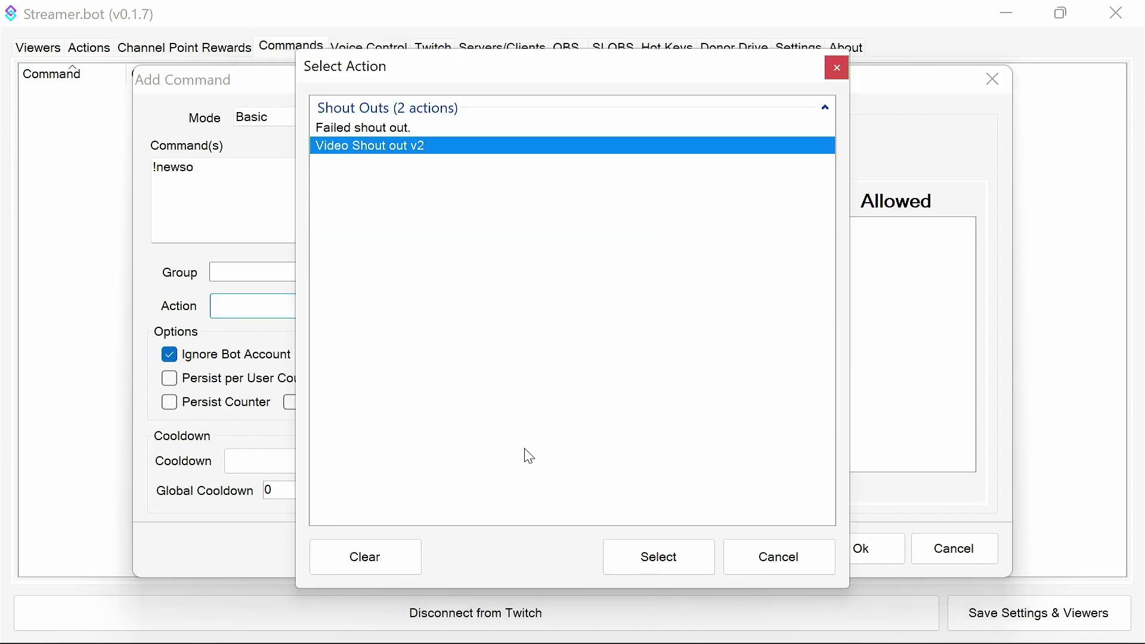
click(612, 549)
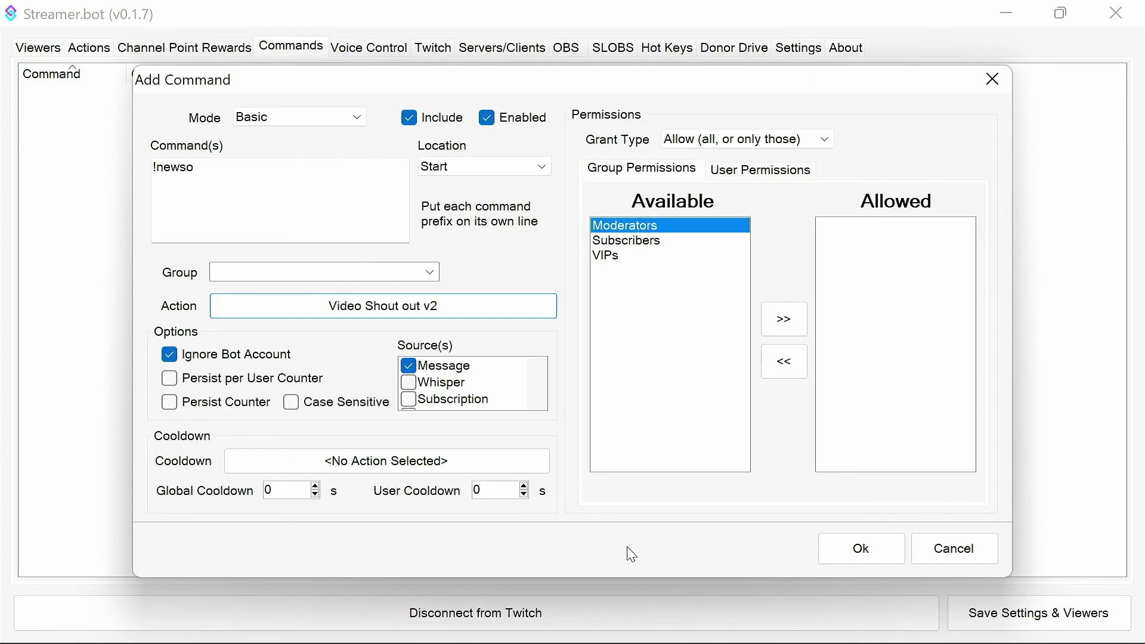
click(784, 318)
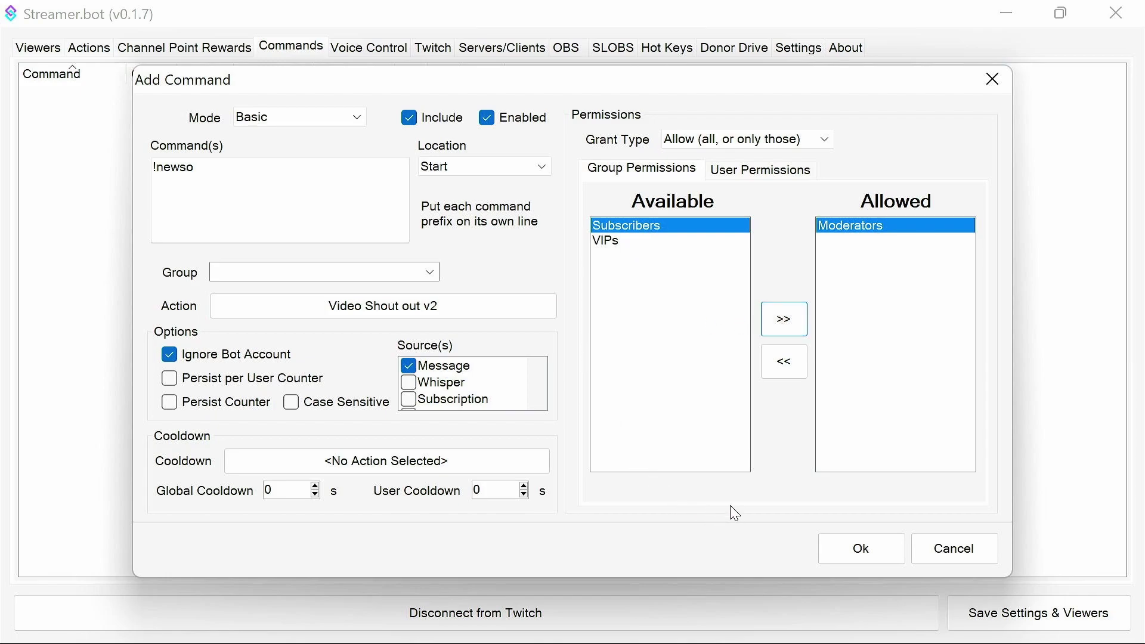
click(866, 550)
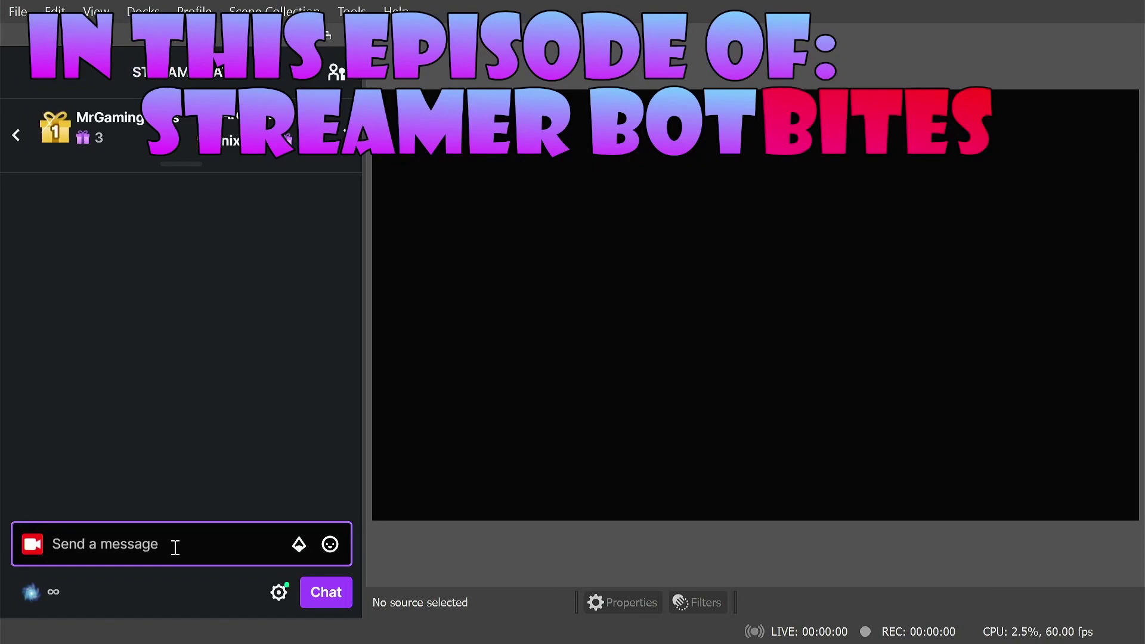
Switch to OBS and send the shout-out command !newso vrflad in the stream chat
text(!news)
key(BackSpace)
key(BackSpace)
key(BackSpace)
key(BackSpace)
text(newso)
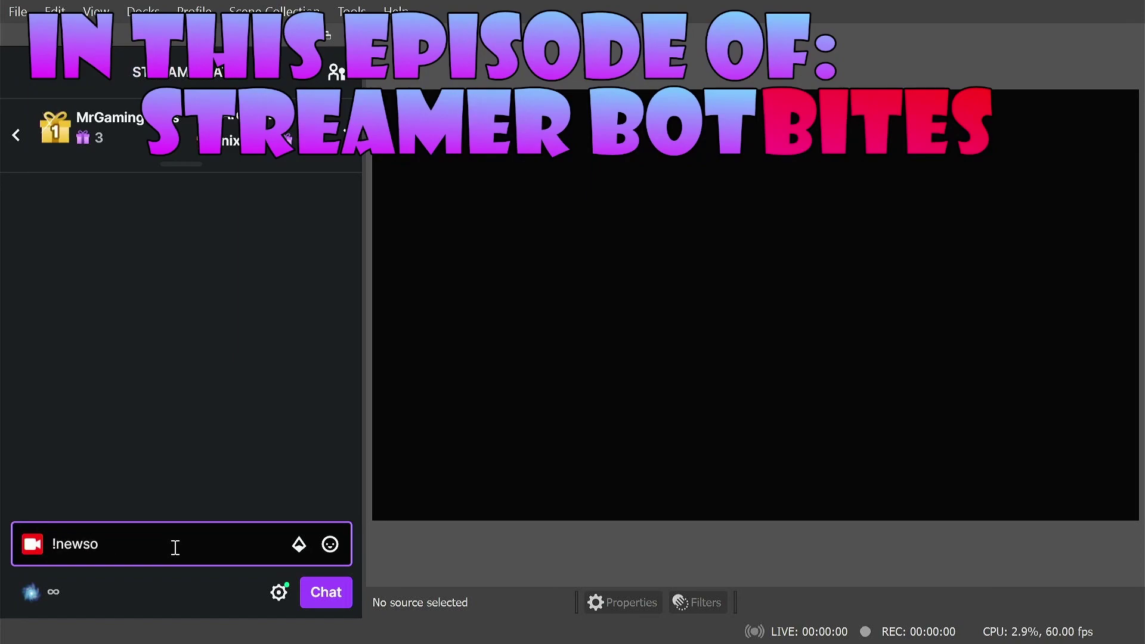
text( vrflad)
key(Return)
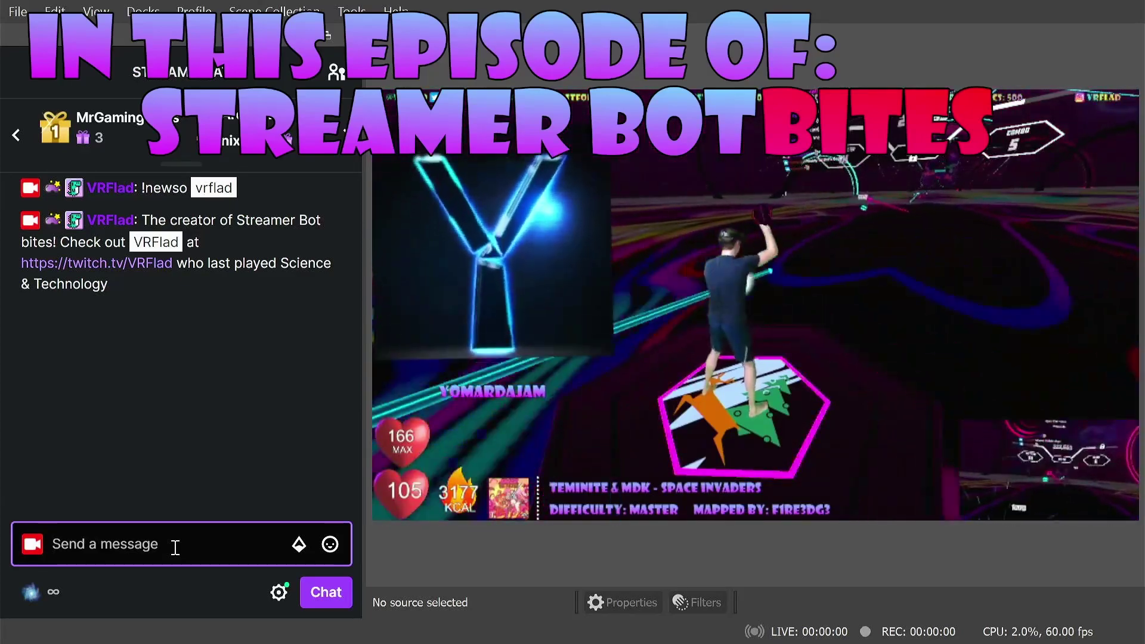
Test the shout-out a second time by sending !newso vrflad in the stream chat again
text(!newso)
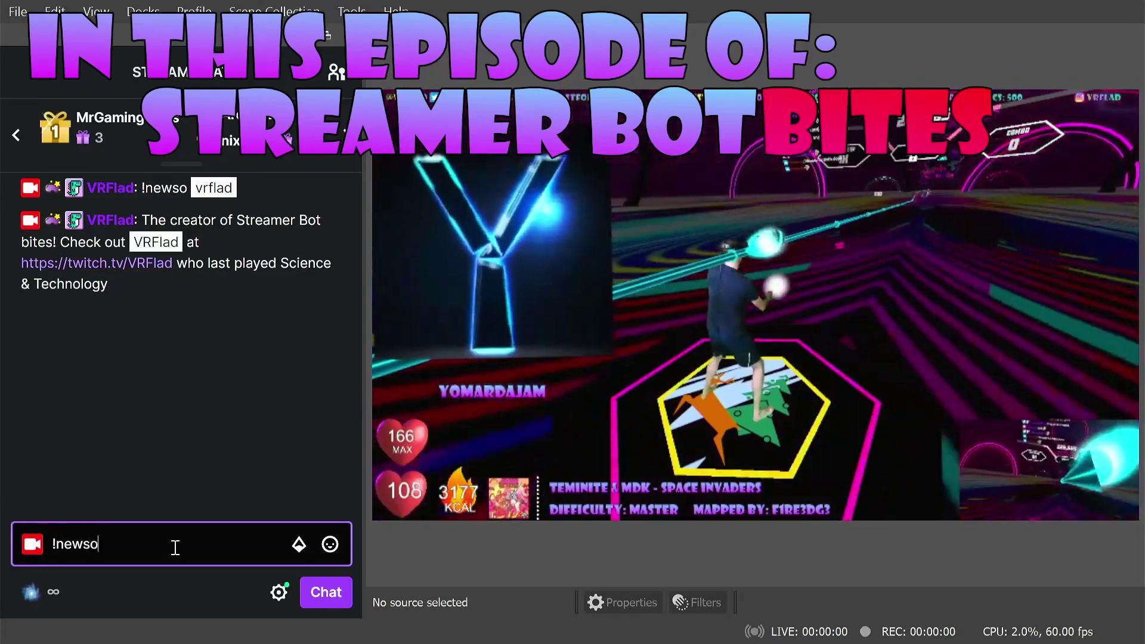
text( vrlfad)
key(BackSpace)
key(BackSpace)
key(BackSpace)
key(BackSpace)
text(flad)
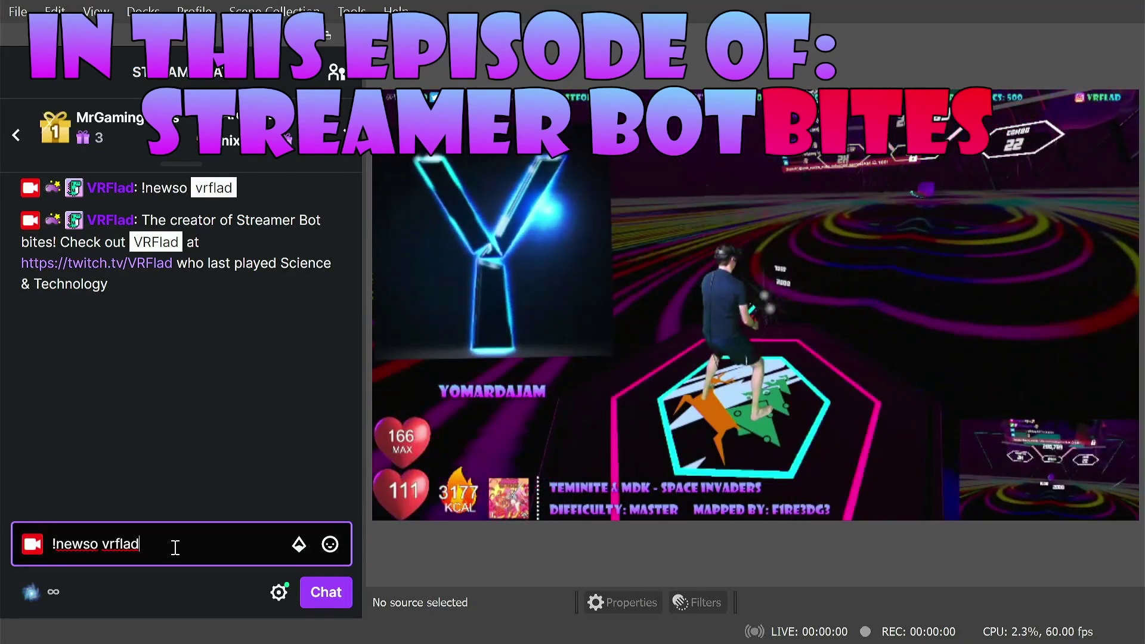
key(Return)
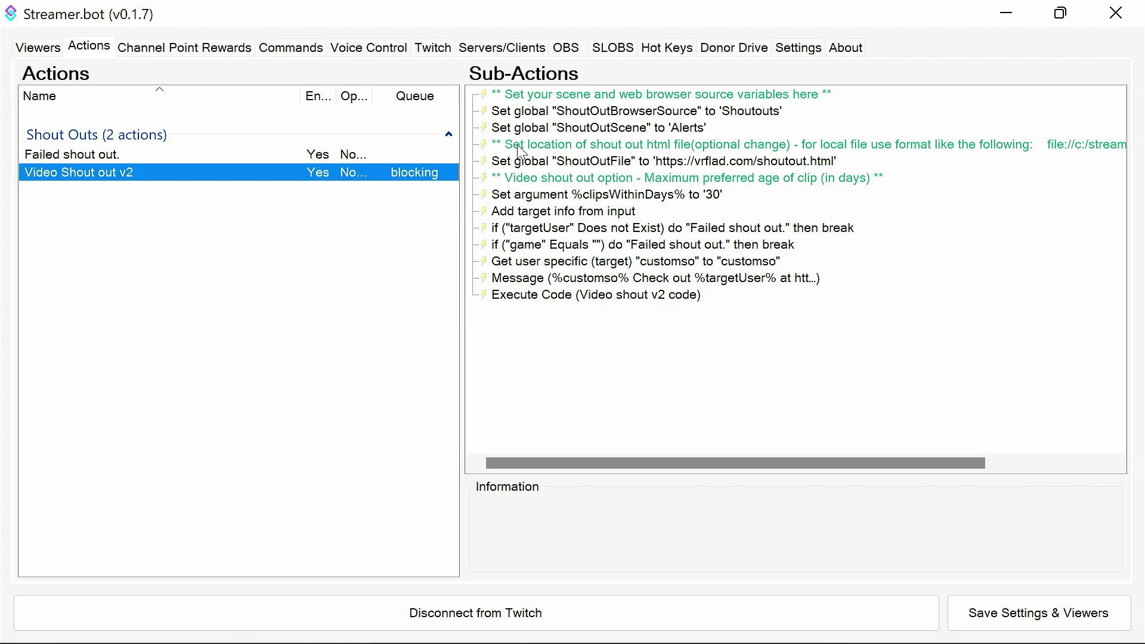
In Streamer.bot, review the Video Shout out v2 sub-actions in order, from the ShoutOutBrowserSource variable down to the Execute Code entry
click(528, 115)
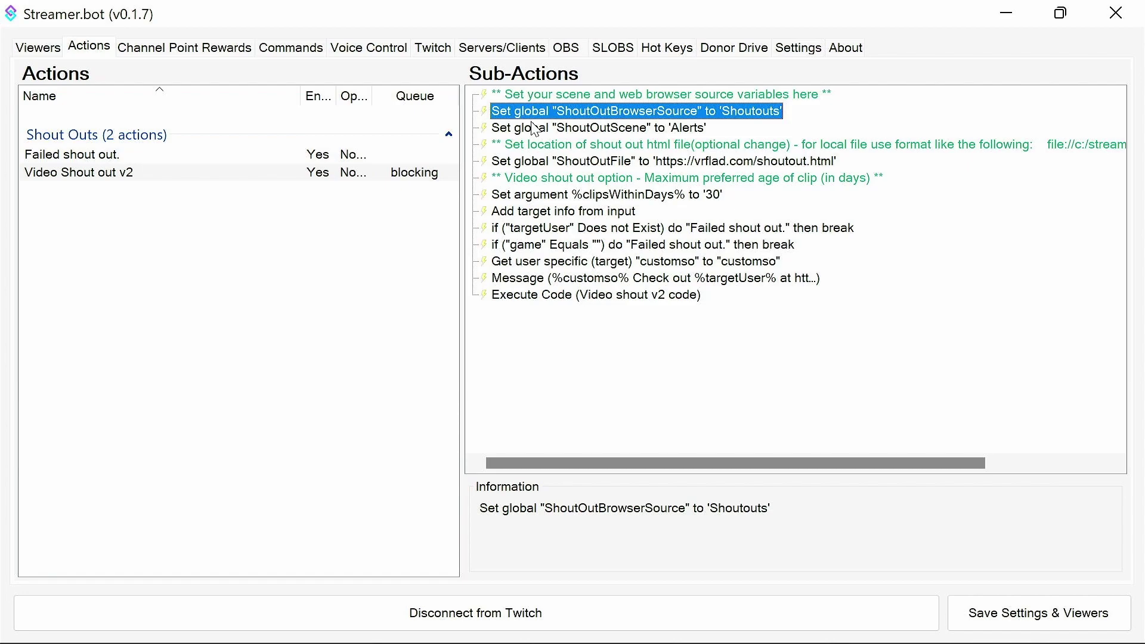
click(533, 129)
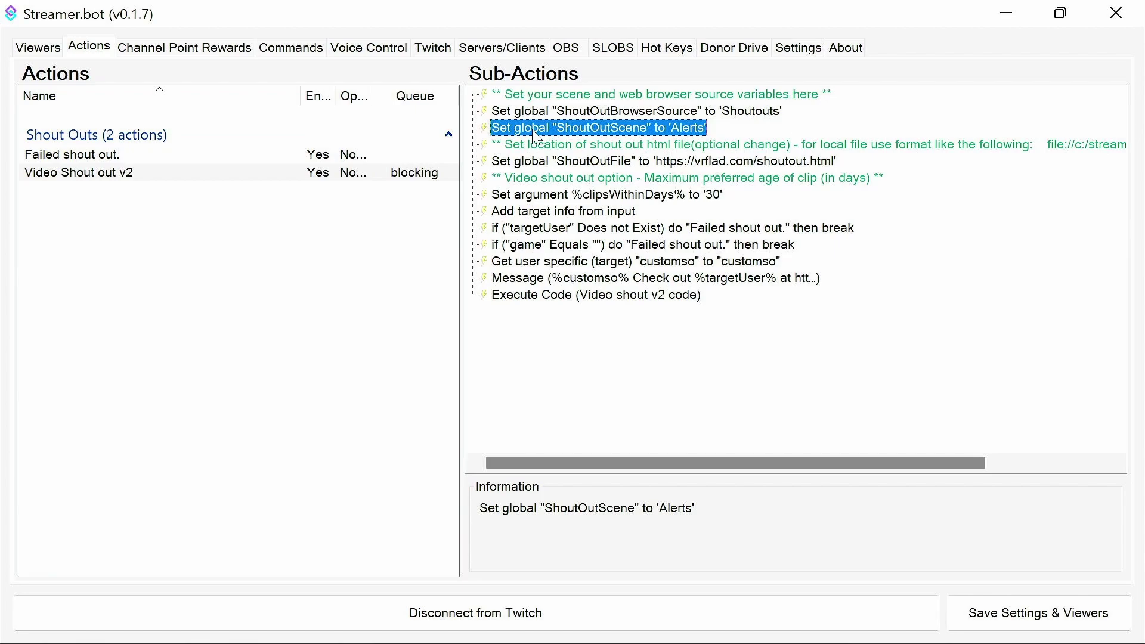
click(553, 163)
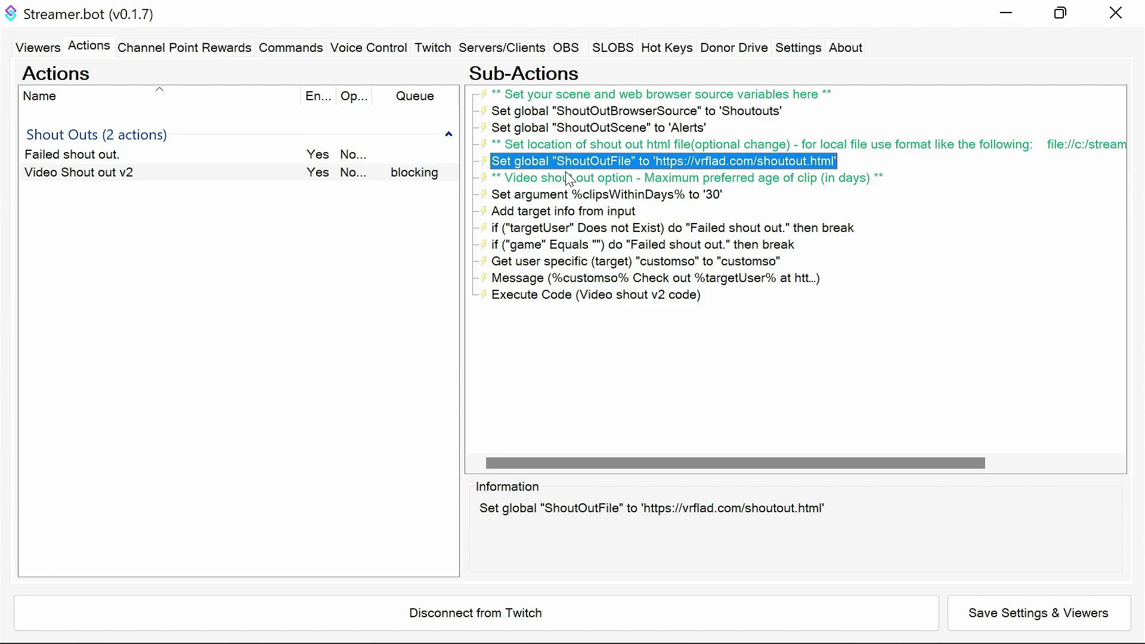
click(578, 196)
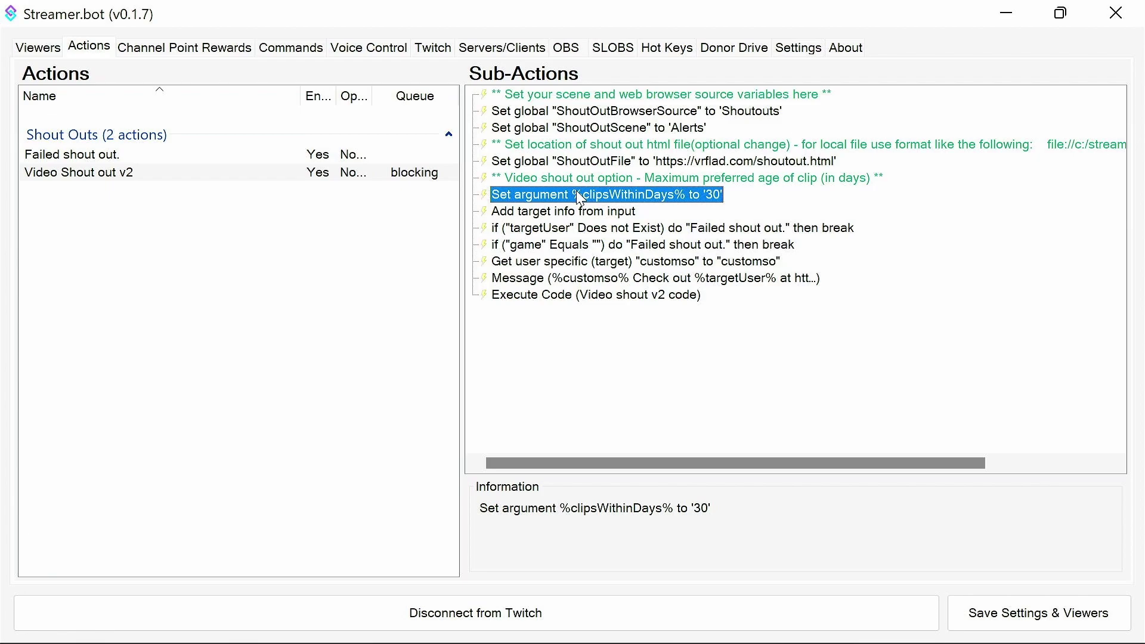
click(580, 213)
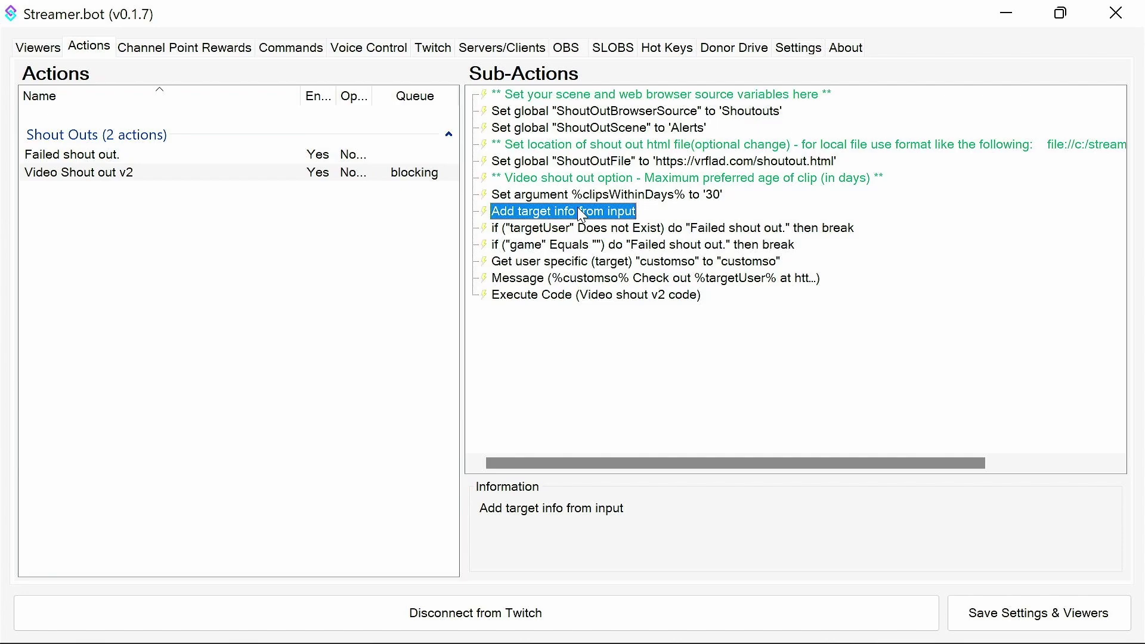
click(602, 230)
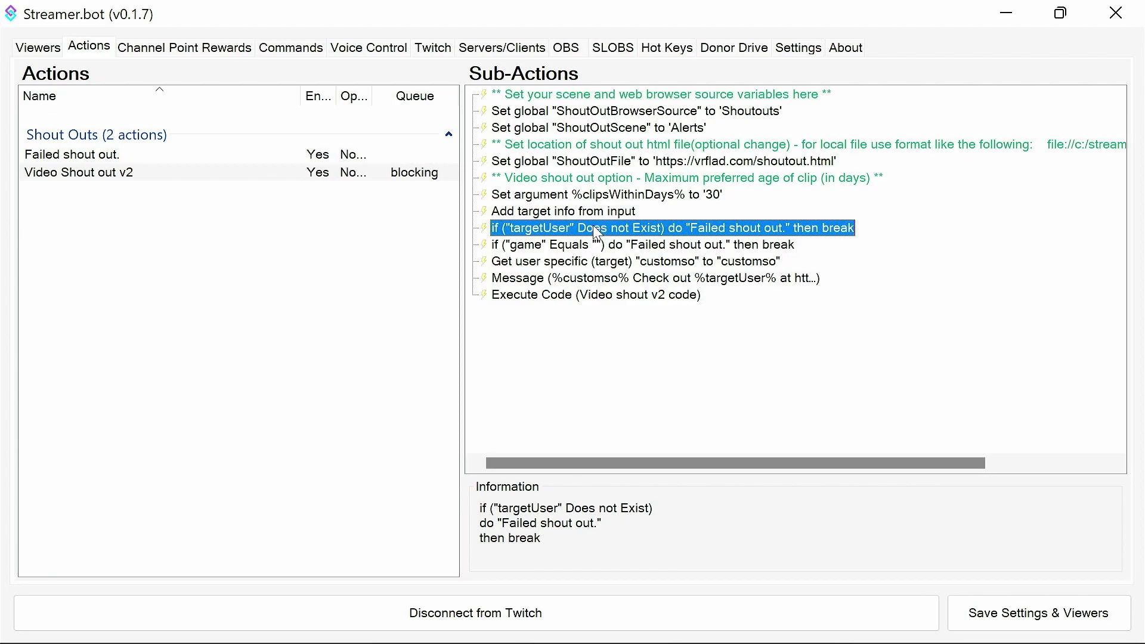
click(602, 243)
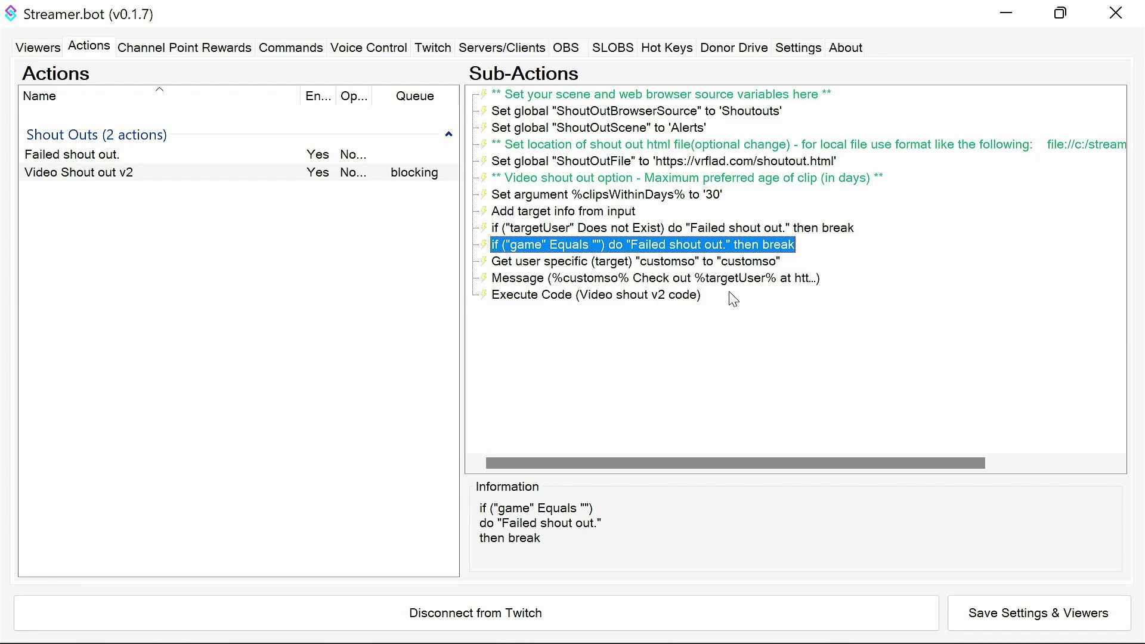
click(702, 262)
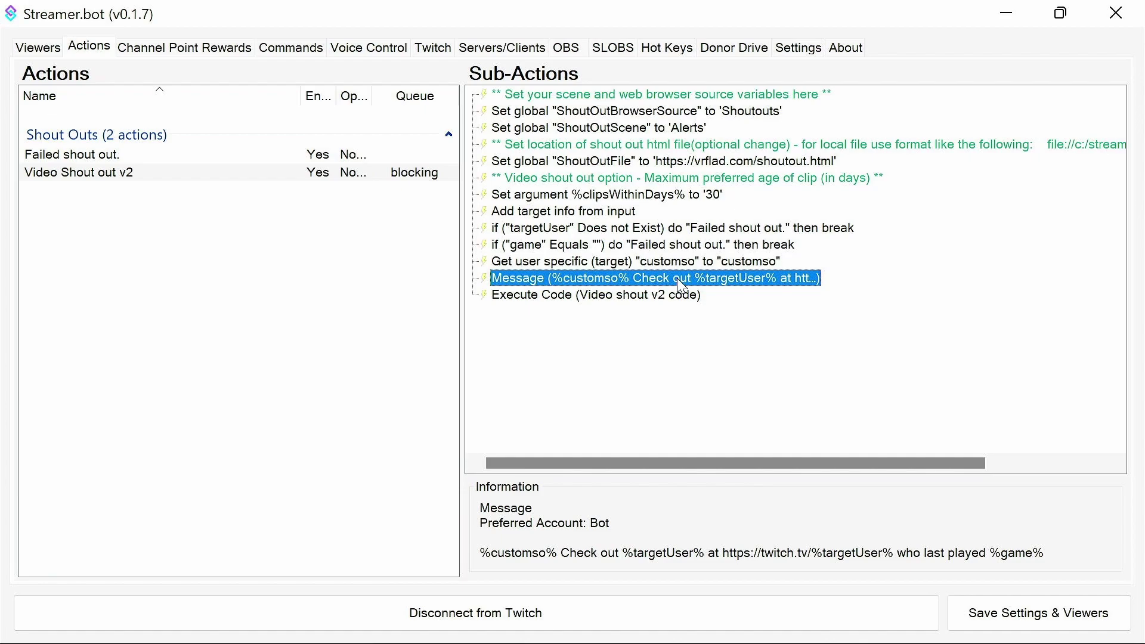
click(661, 299)
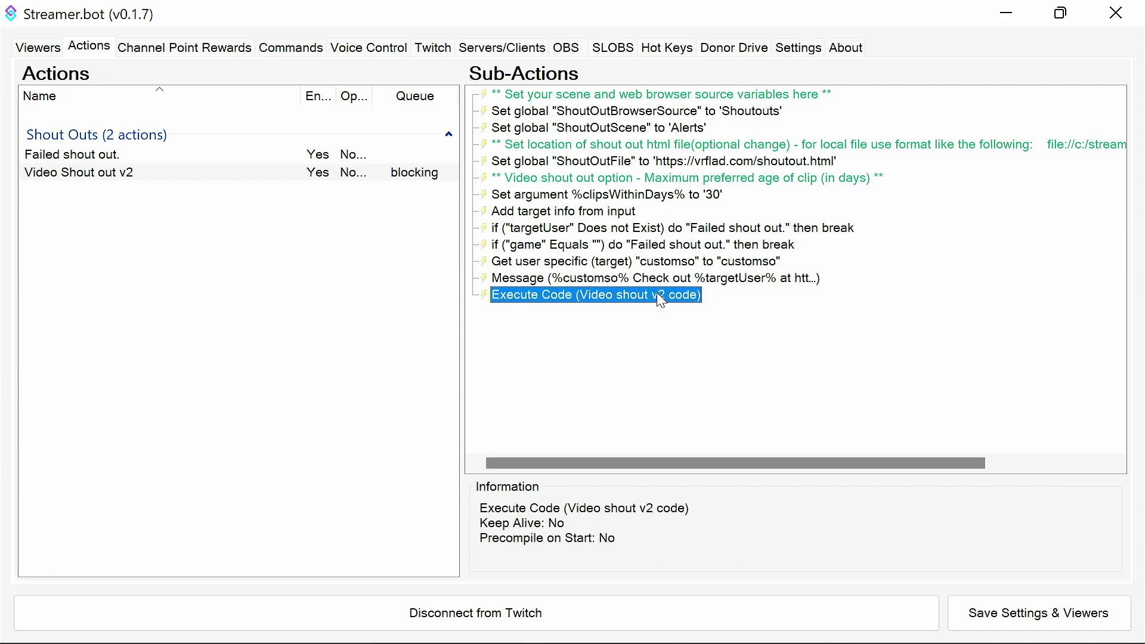
Open the C# code of the Execute Code sub-action and check its references and compiling log
double_click(660, 298)
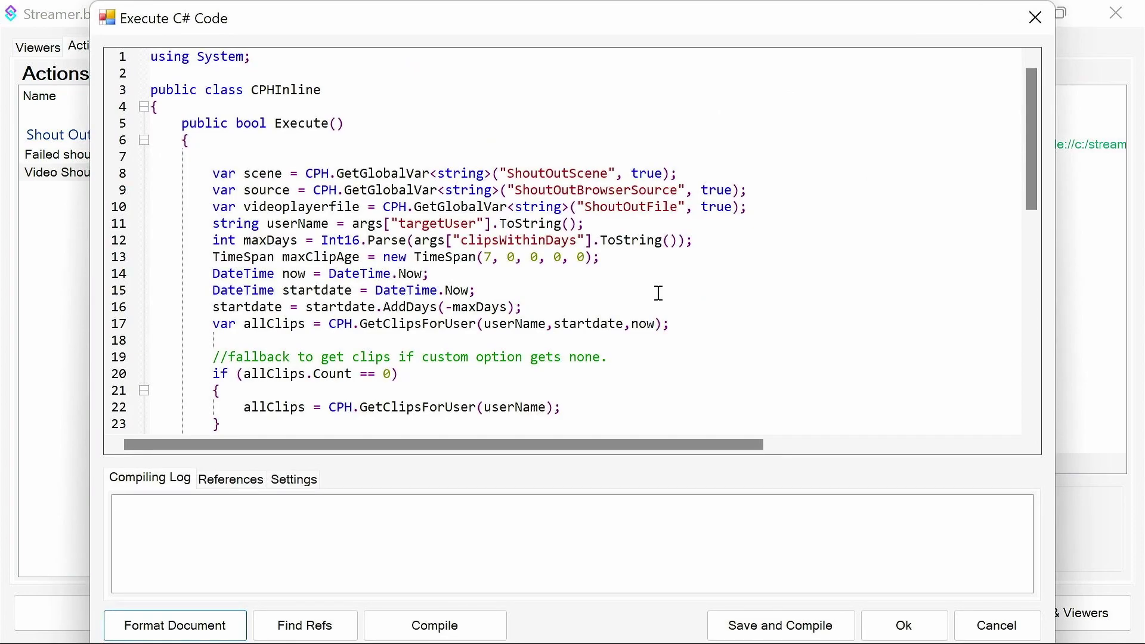
click(241, 480)
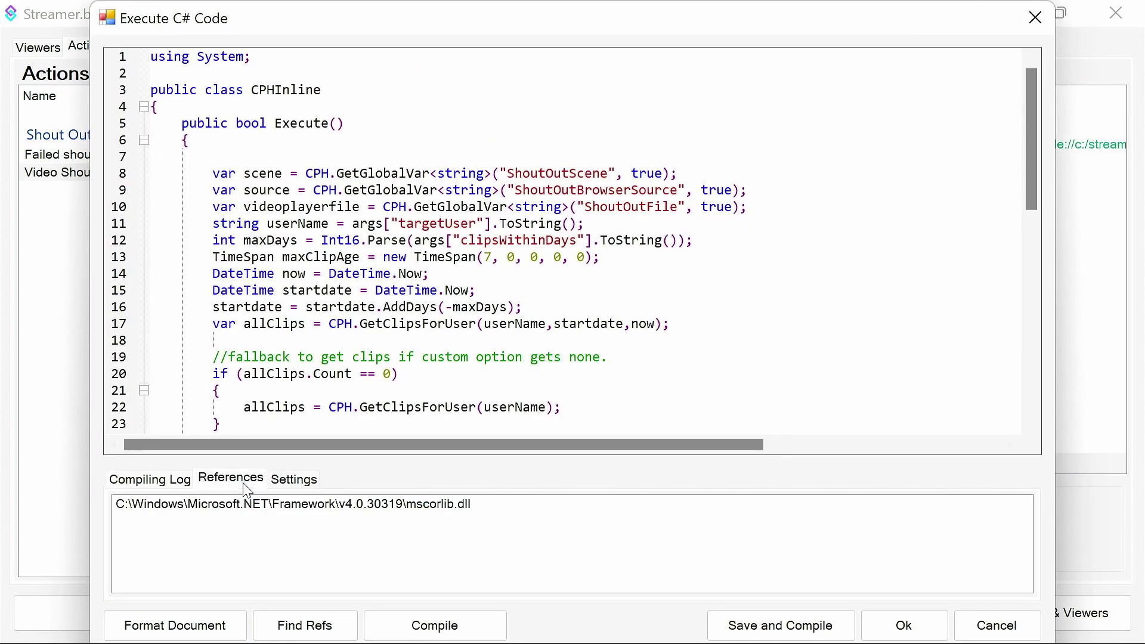
click(156, 478)
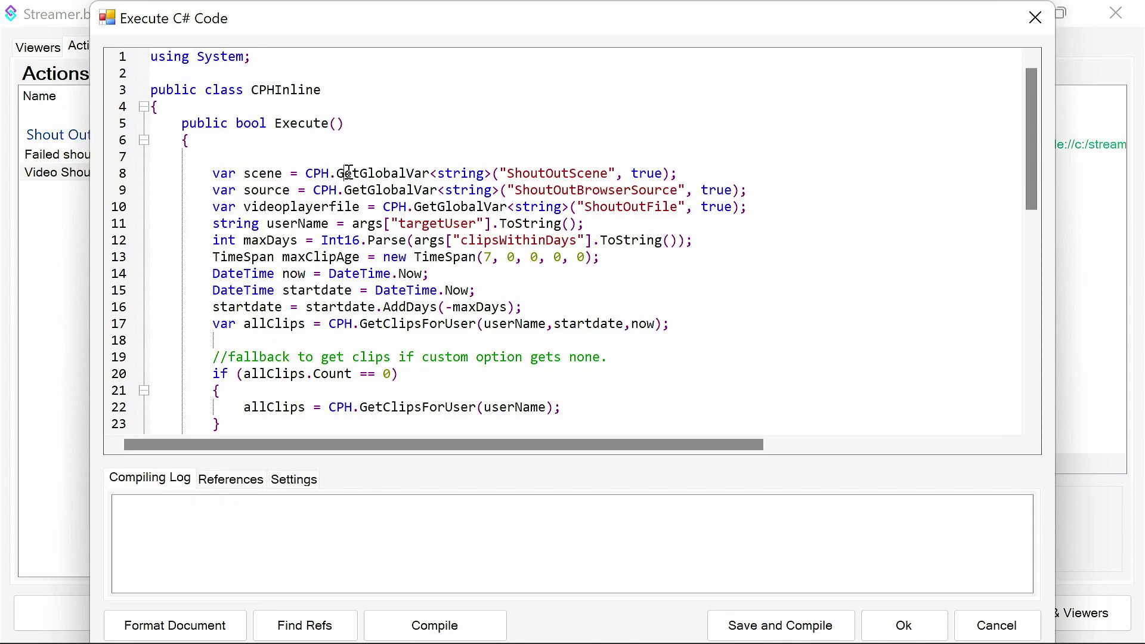
Examine the code lines that read the shout-out scene, browser source, HTML file and target user name
click(213, 173)
key(shift+Down)
key(shift+Down)
key(Right)
key(shift+Up)
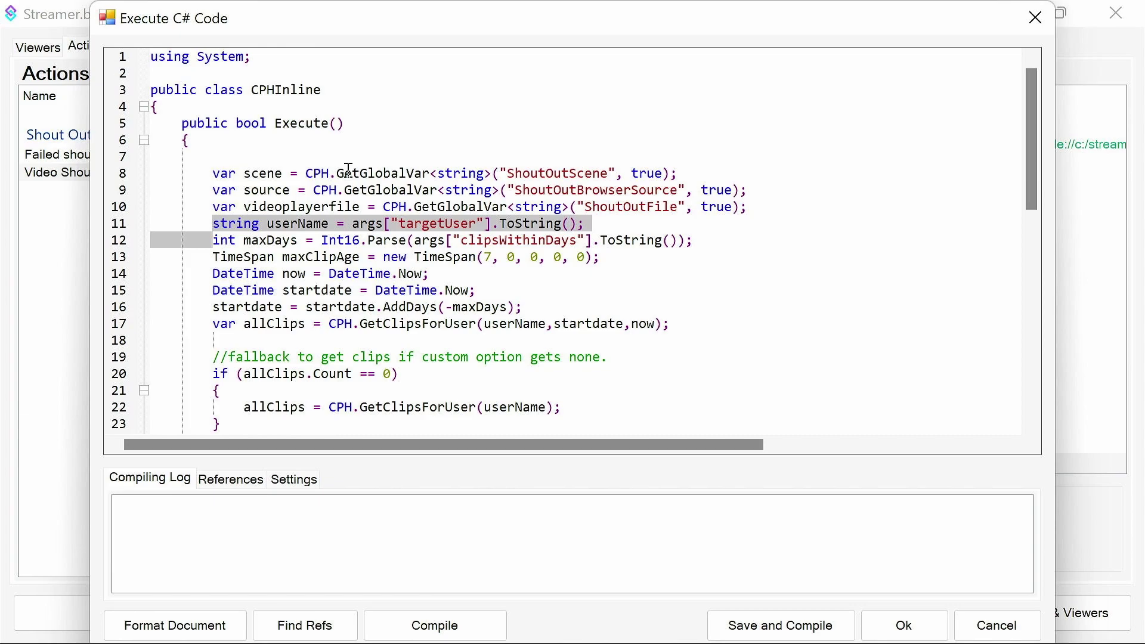
Highlight in turn the code lines that define maxDays, maxClipAge, now and startdate to examine the clip date range
key(Down)
key(Down)
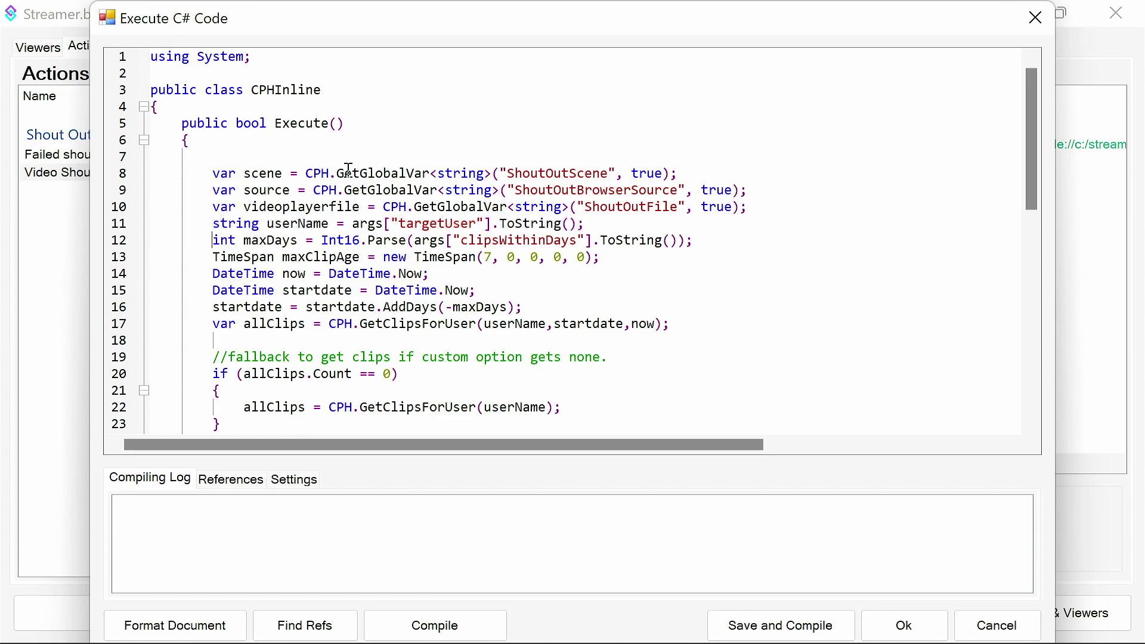
key(shift+Up)
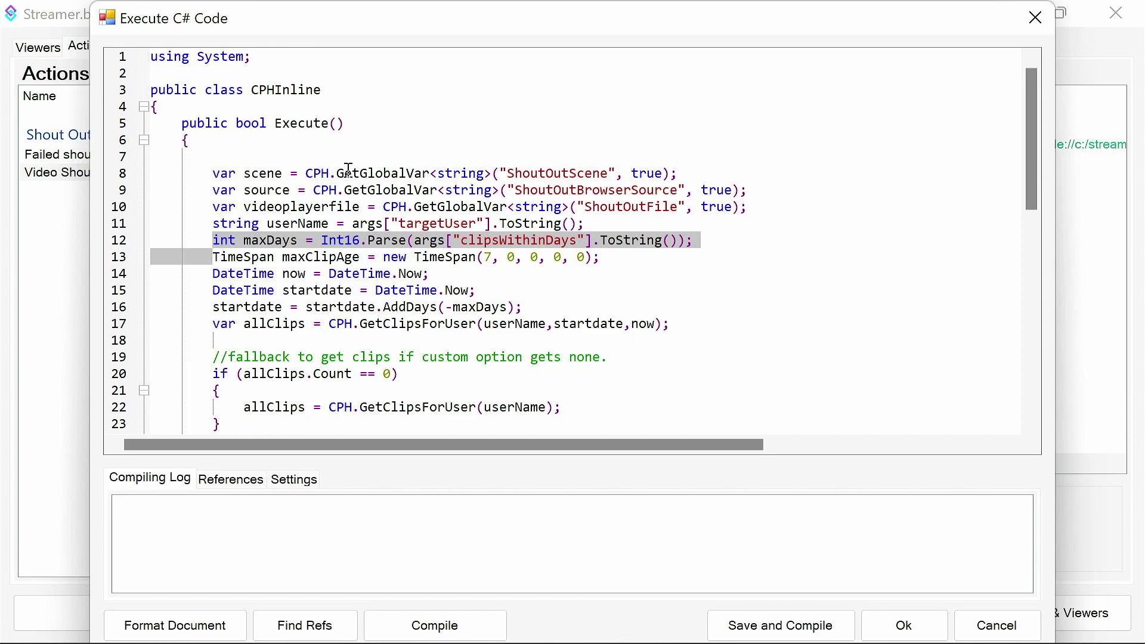
key(Down)
key(Down)
key(shift+Up)
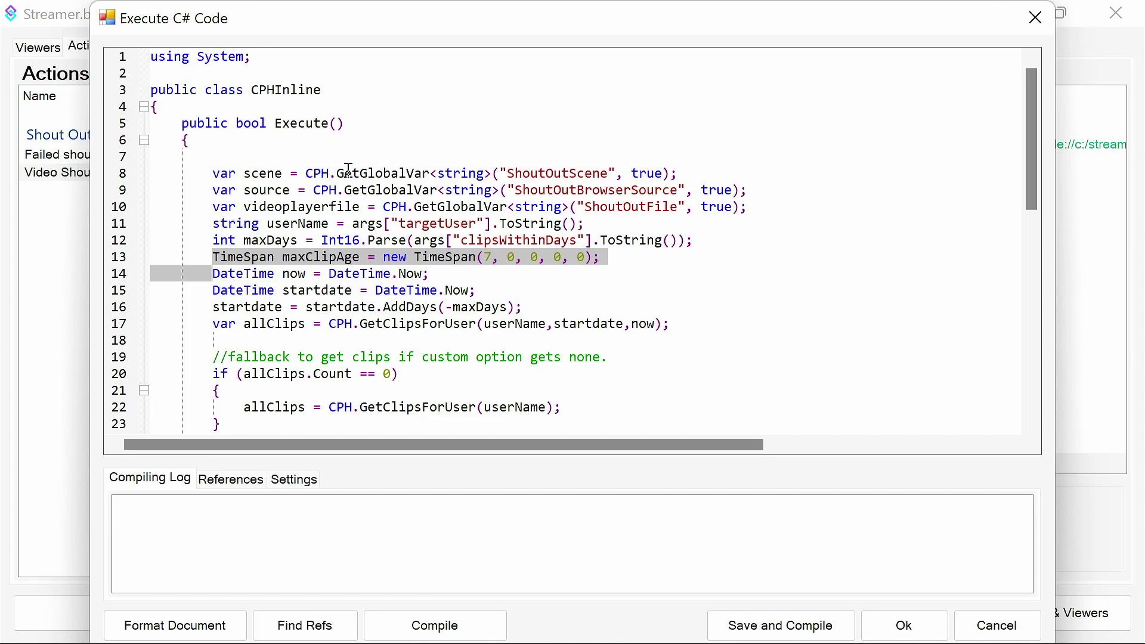
key(Down)
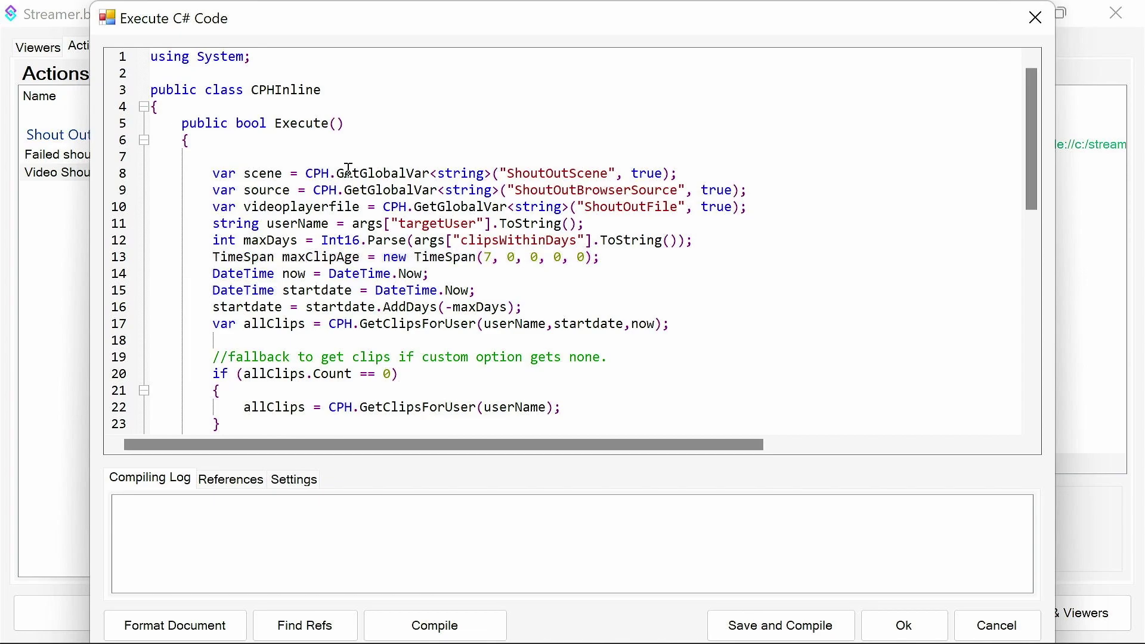
key(shift+Down)
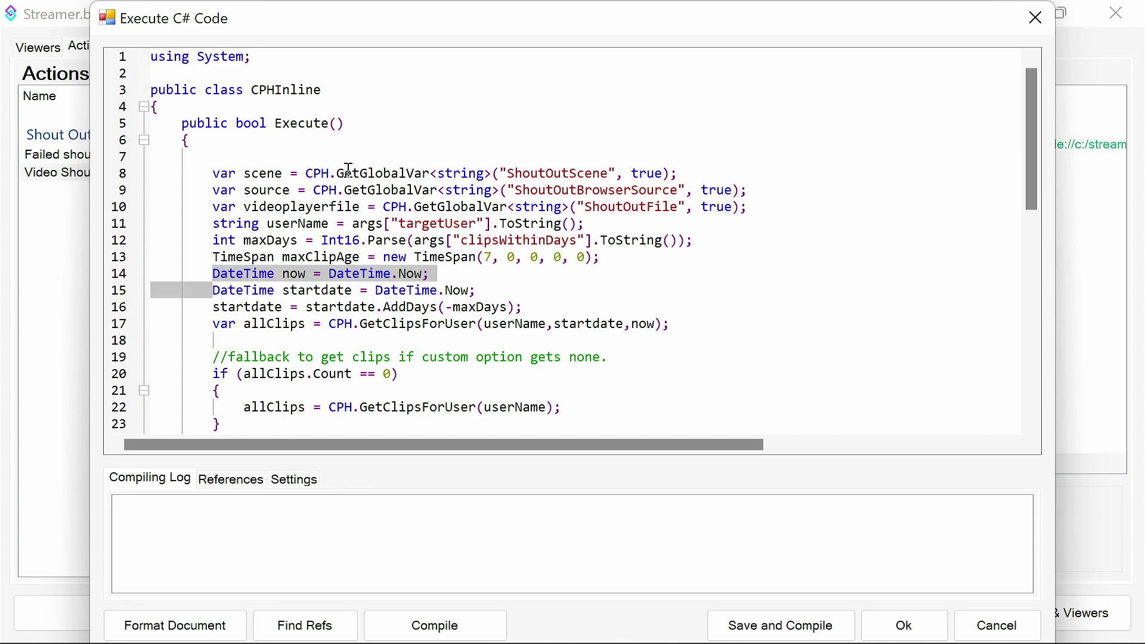
key(Down)
key(shift+Down)
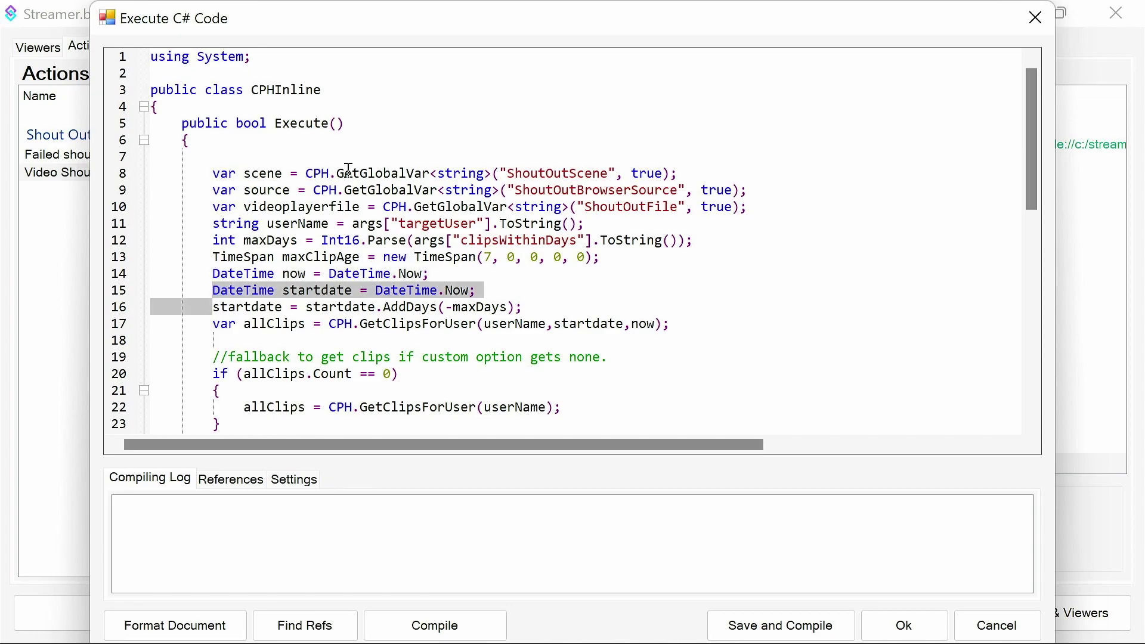
Highlight the line subtracting maxDays from startdate, plus the allClips line and its userName, startdate and now arguments, to examine clip retrieval
key(Down)
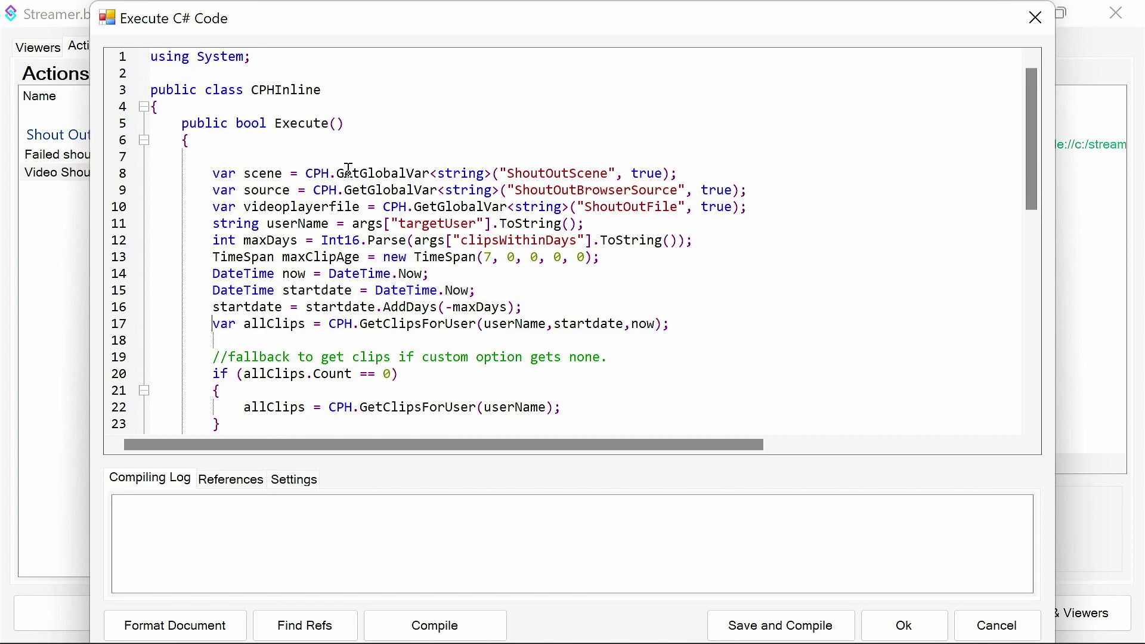
key(shift+Down)
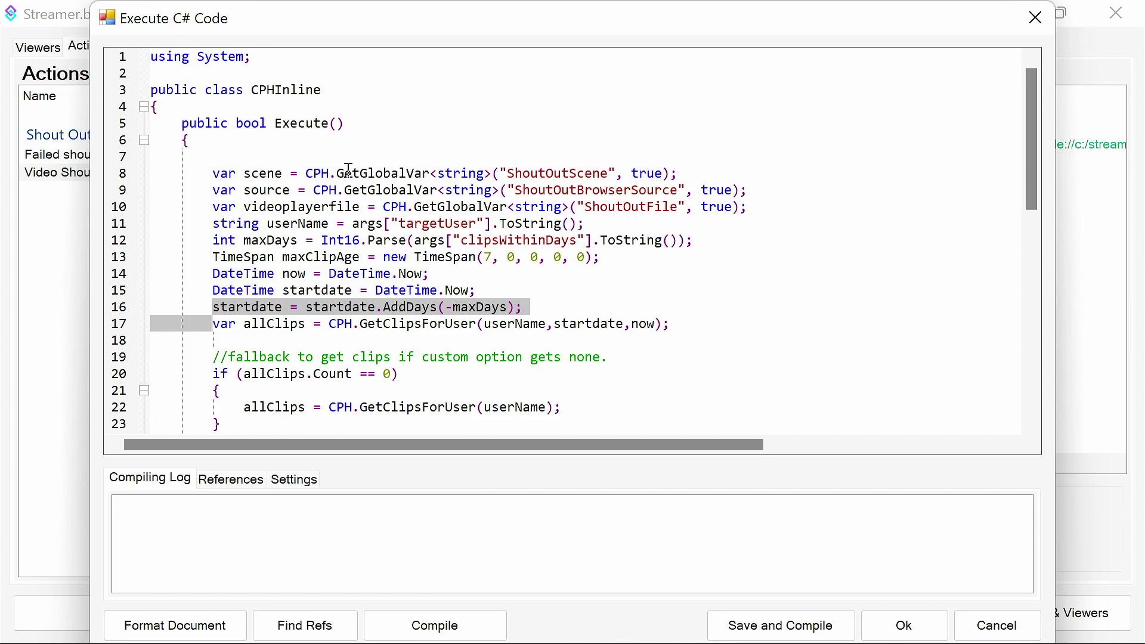
key(Down)
key(Down)
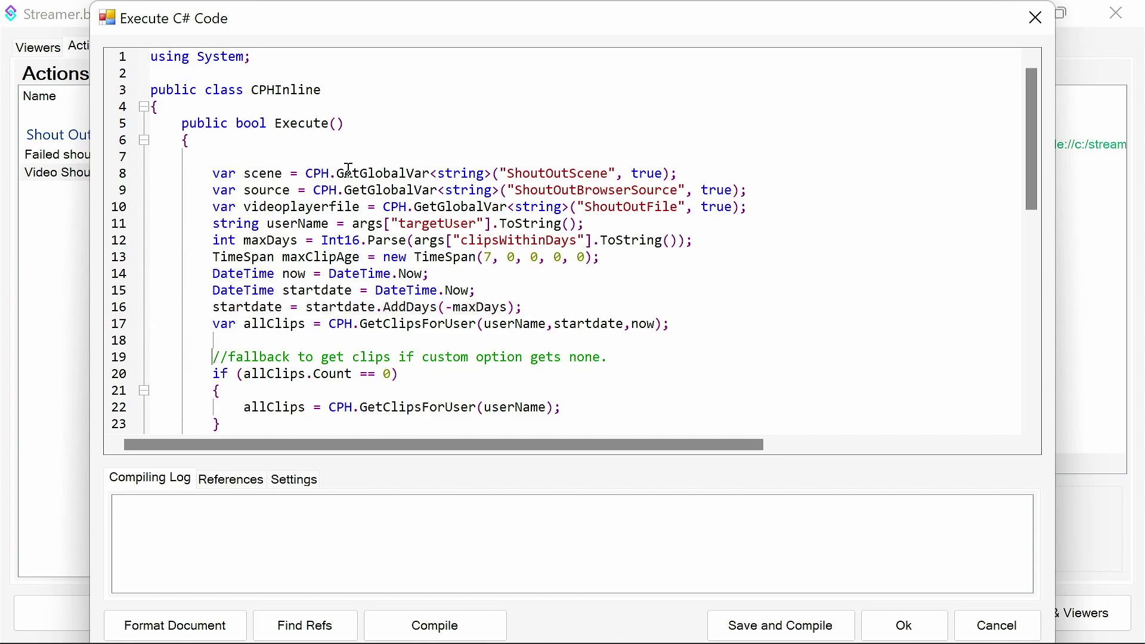
key(Up)
key(shift+Up)
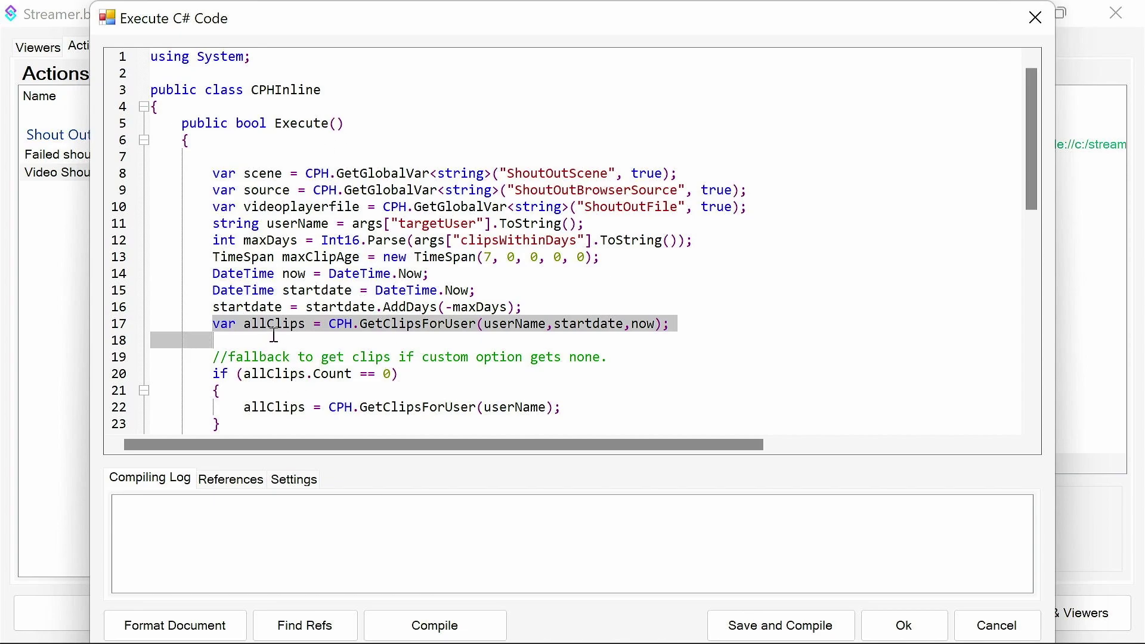
double_click(533, 326)
double_click(587, 326)
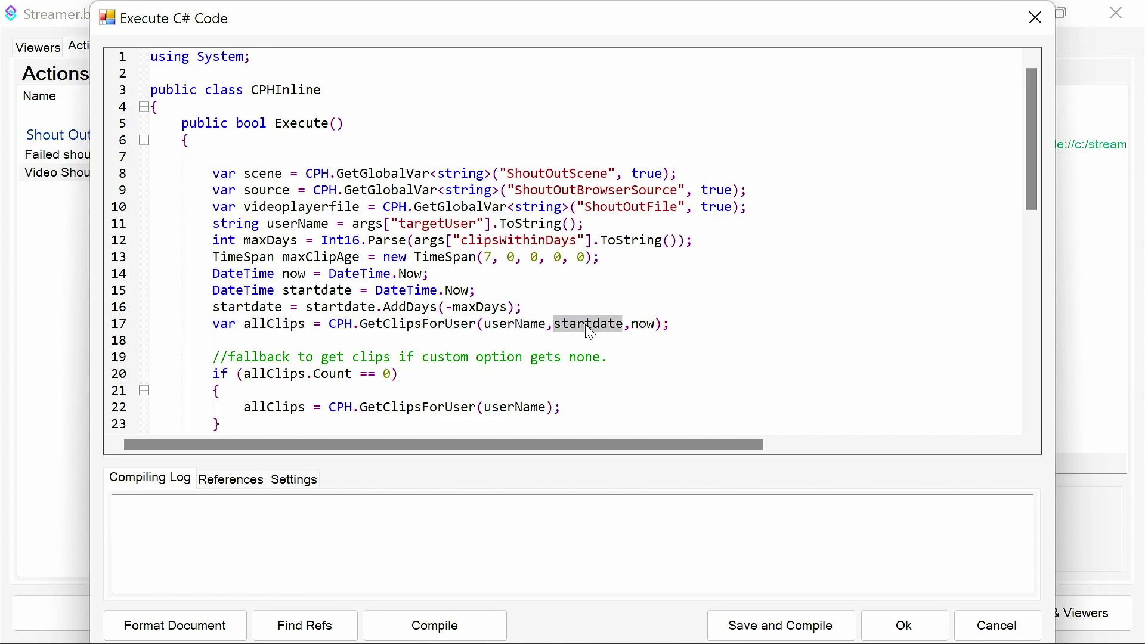
double_click(642, 326)
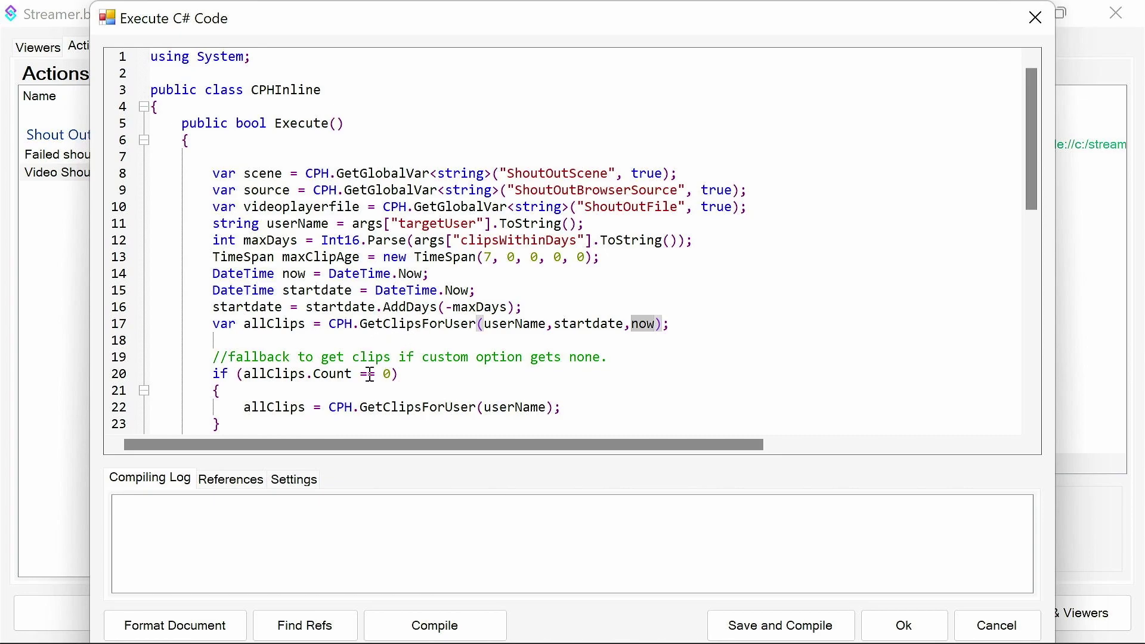
Examine the fallback that gets clips without a date range and the block that handles a streamer with no clips
scroll(369, 374, down, 1)
drag(278, 339, 174, 328)
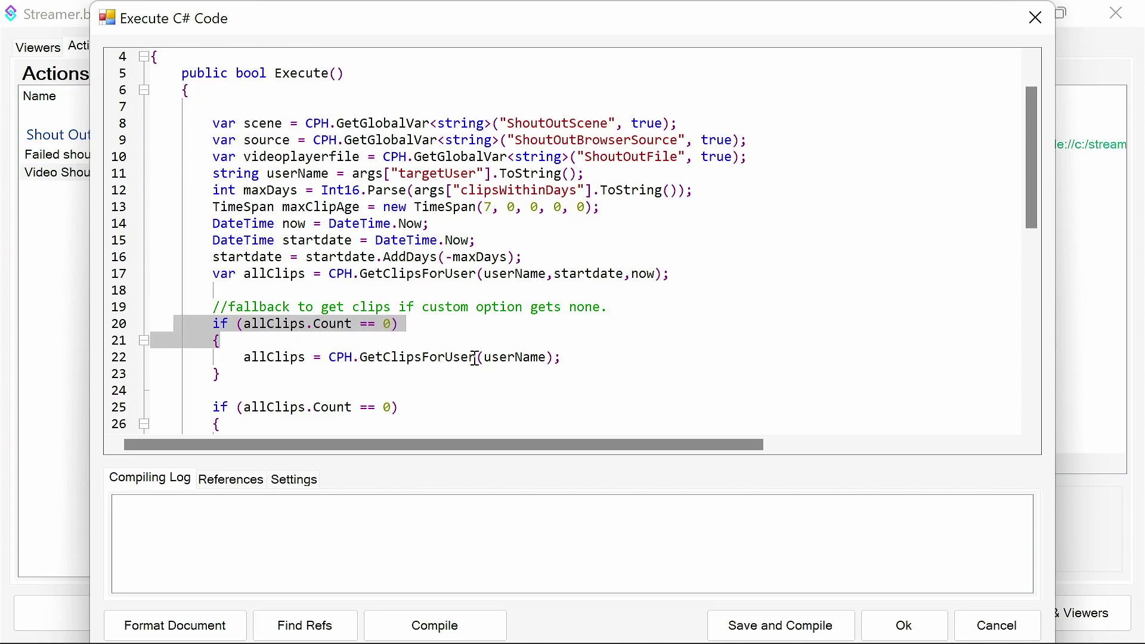
drag(575, 356, 237, 357)
scroll(321, 383, down, 1)
scroll(322, 383, down, 1)
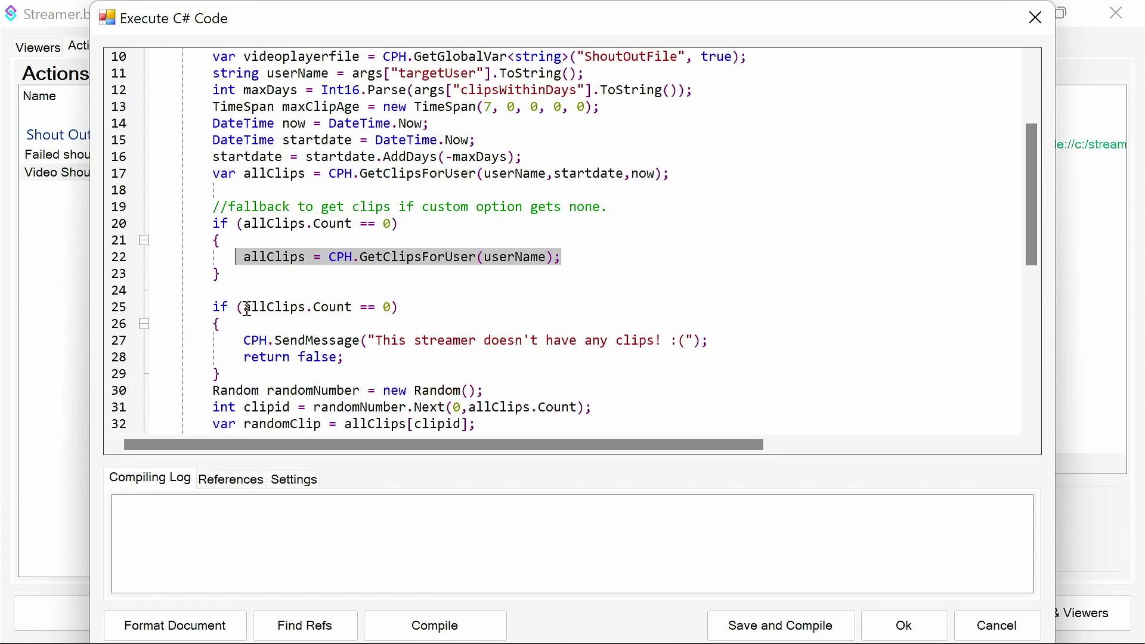
mouse_move(238, 307)
mouse_down()
mouse_move(399, 307)
mouse_move(239, 308)
mouse_up()
scroll(471, 327, down, 1)
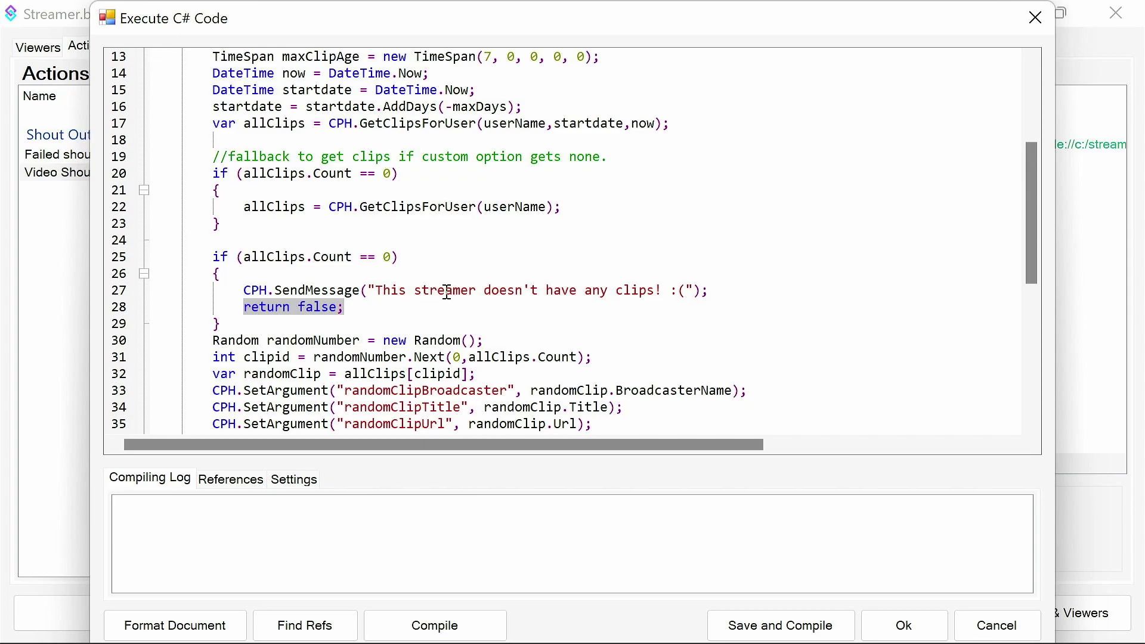
scroll(470, 288, down, 1)
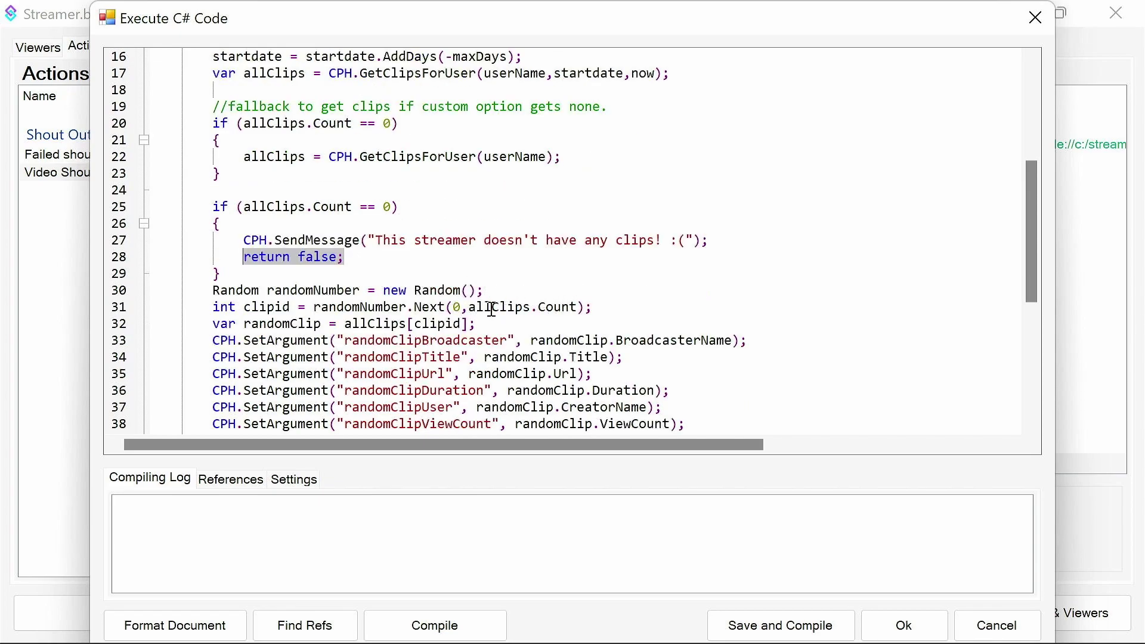
Highlight the random number range from 0 to allClips.Count and the parts of the randomClip assignment to examine clip selection
click(457, 308)
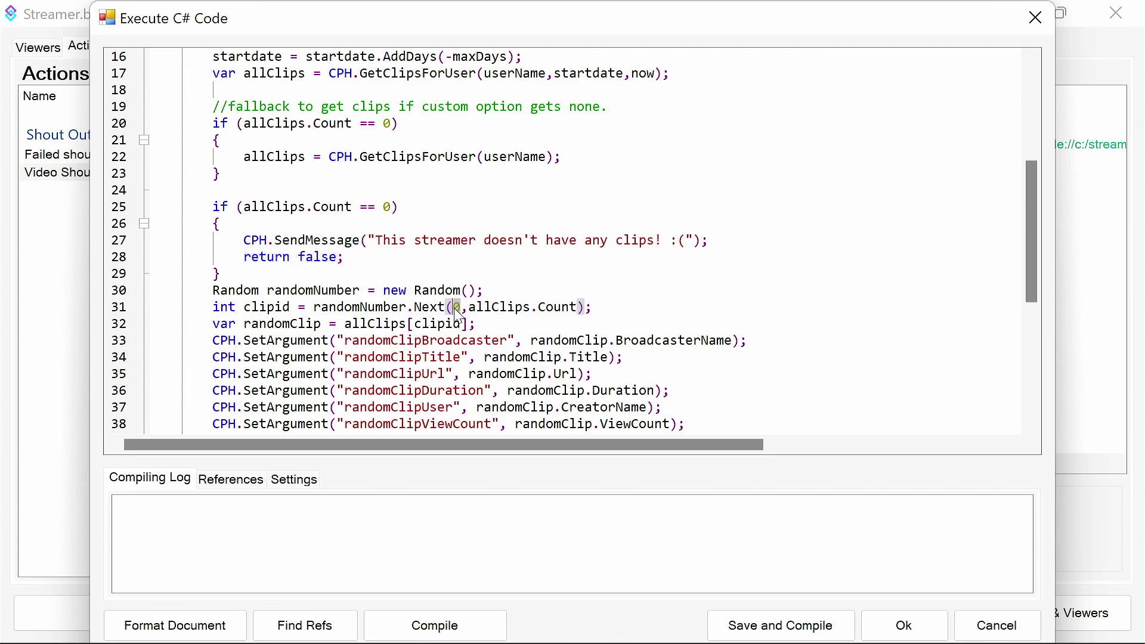
key(Down)
key(Left)
key(Left)
key(Left)
key(Left)
key(Left)
key(Left)
key(Left)
key(Left)
key(Left)
key(shift+Right)
key(shift+Right)
key(shift+Right)
key(shift+Right)
key(shift+Right)
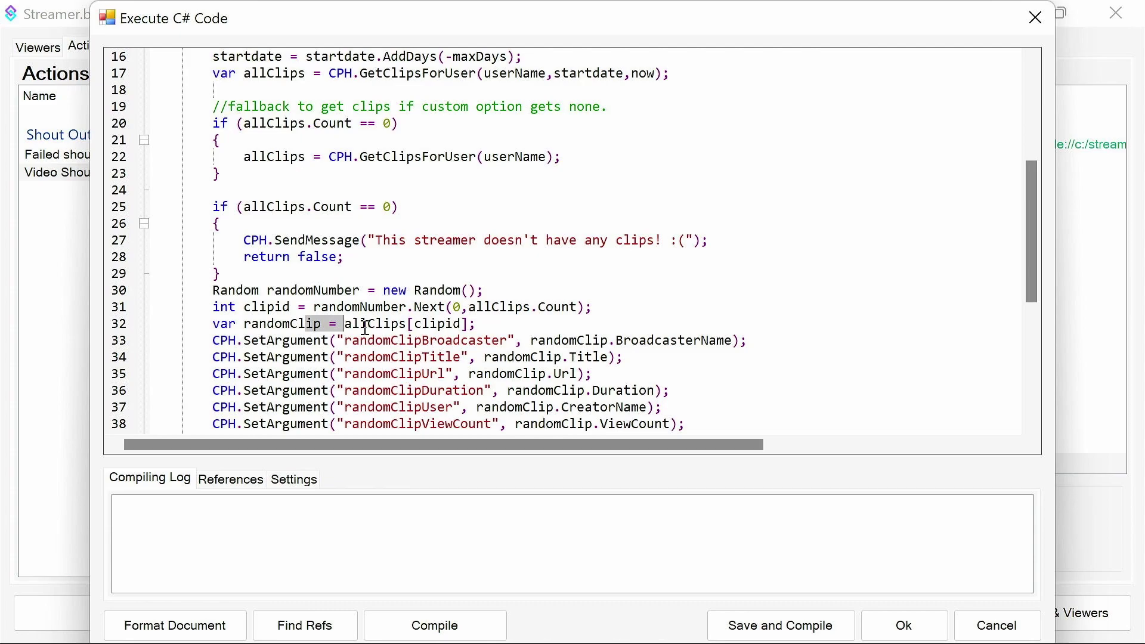
click(470, 307)
drag(470, 307, 577, 308)
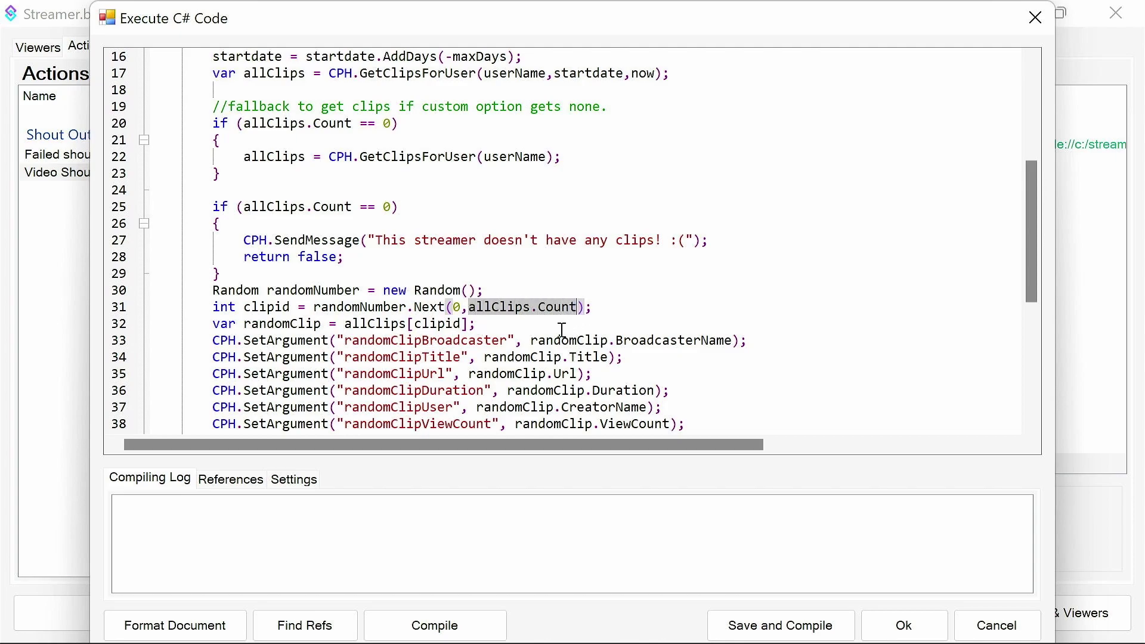
double_click(284, 323)
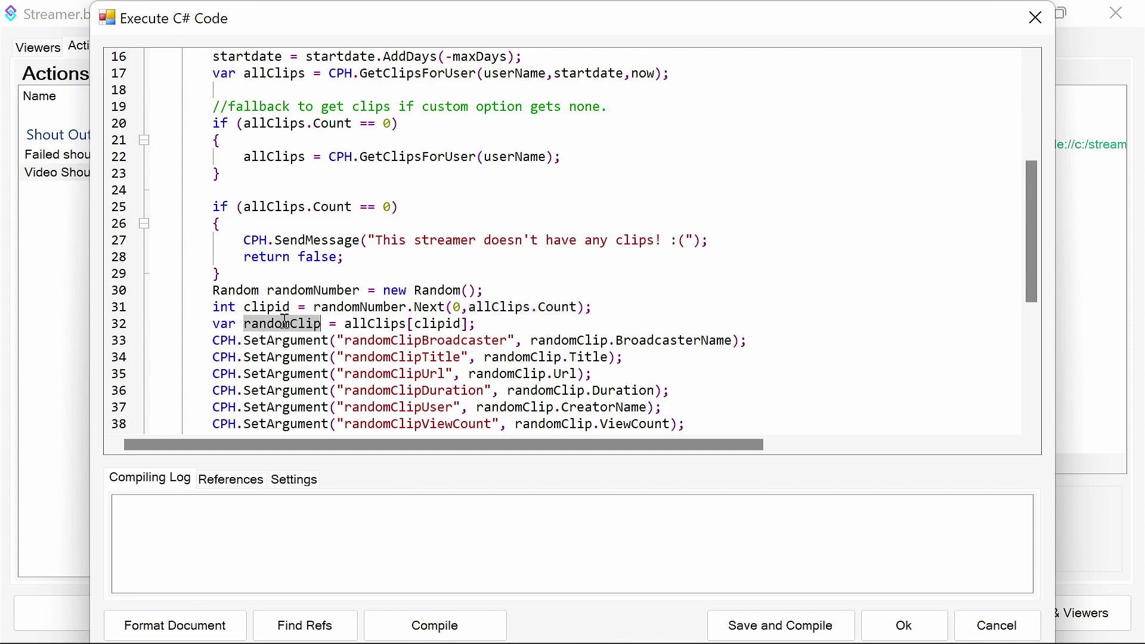
double_click(375, 324)
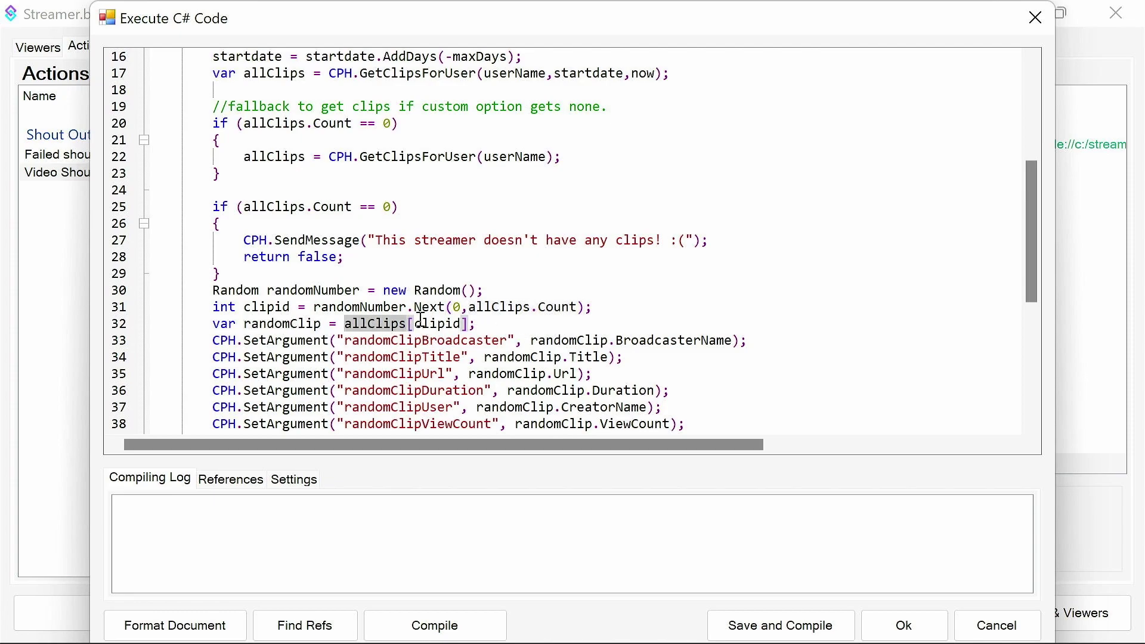
drag(417, 322, 463, 325)
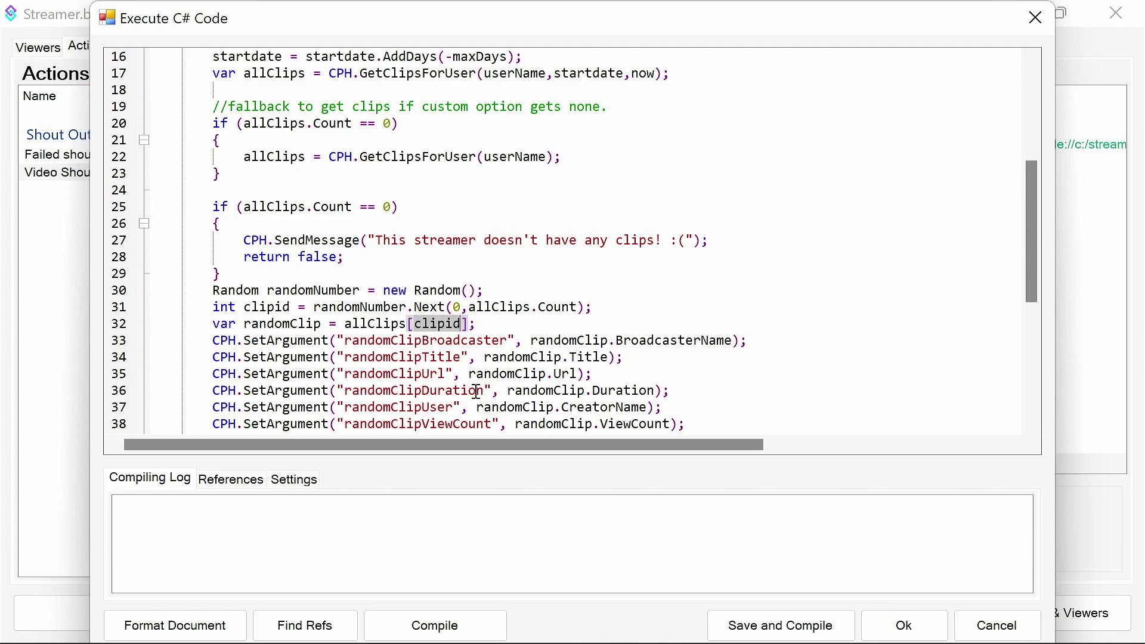
Review the SetArgument lines for the random clip and highlight the code that builds embedURL and sets randomClipEmbedUrl
scroll(436, 382, down, 2)
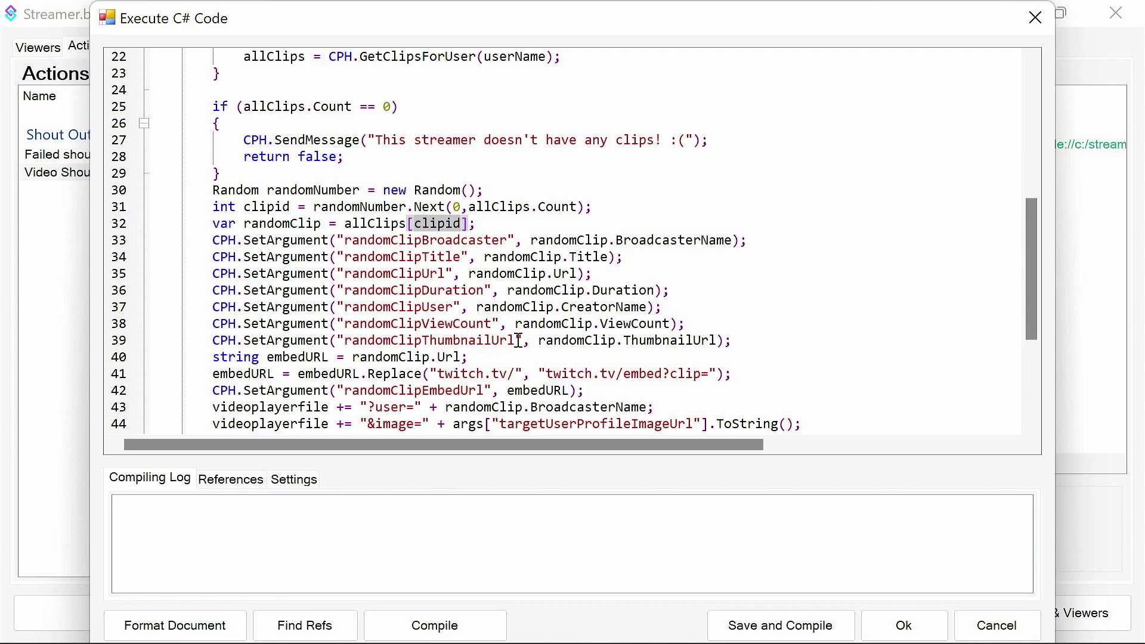
scroll(518, 341, down, 1)
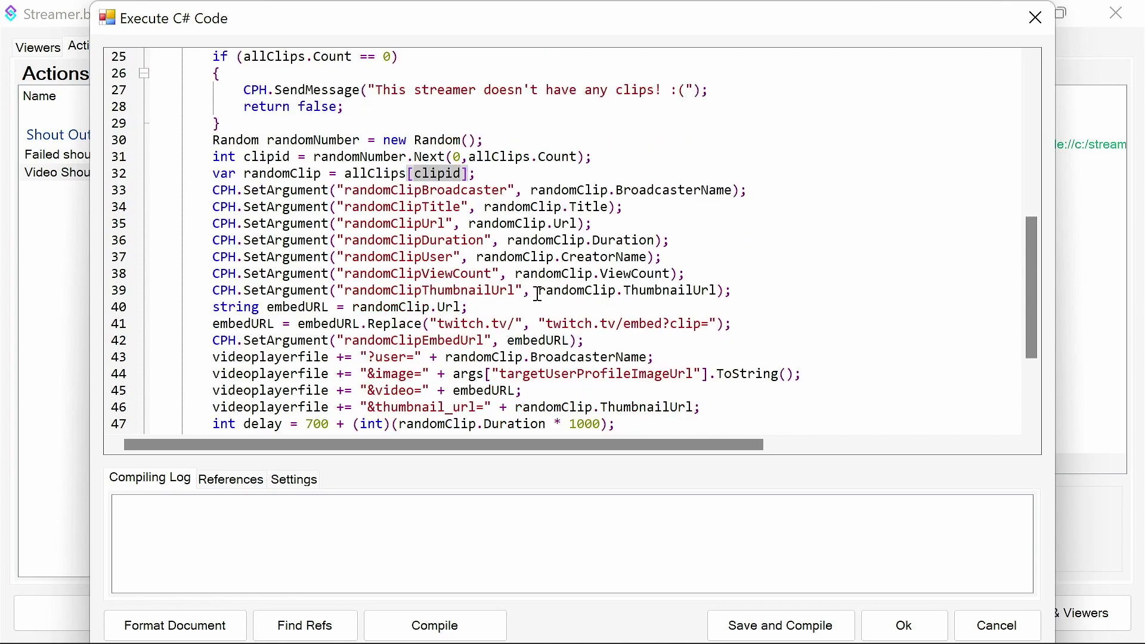
scroll(541, 292, down, 1)
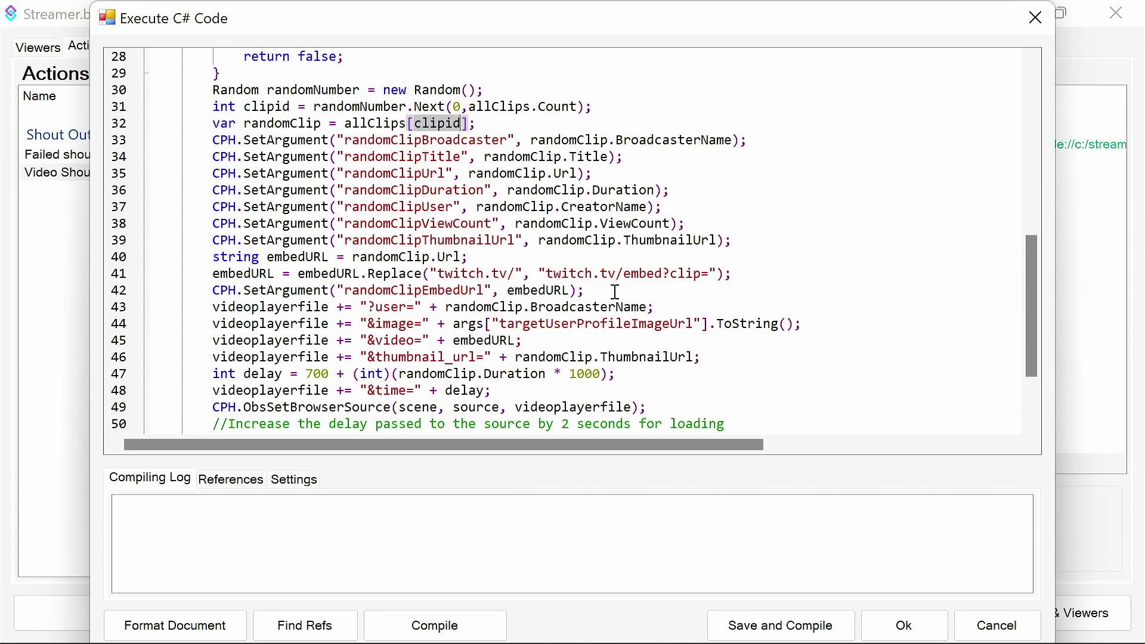
drag(614, 289, 209, 285)
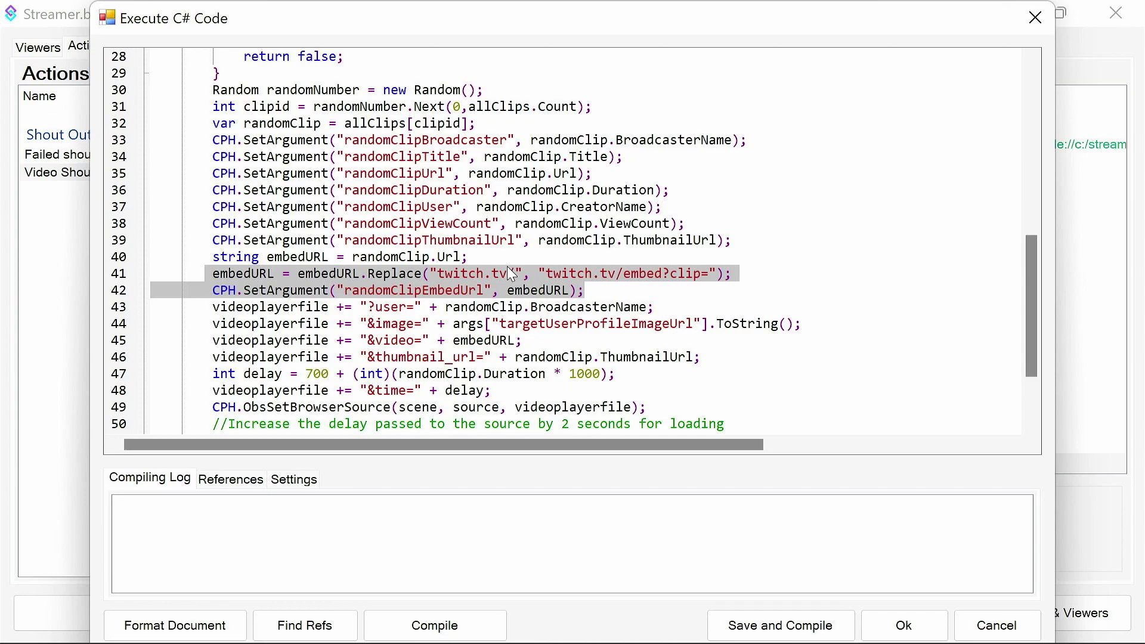
click(619, 300)
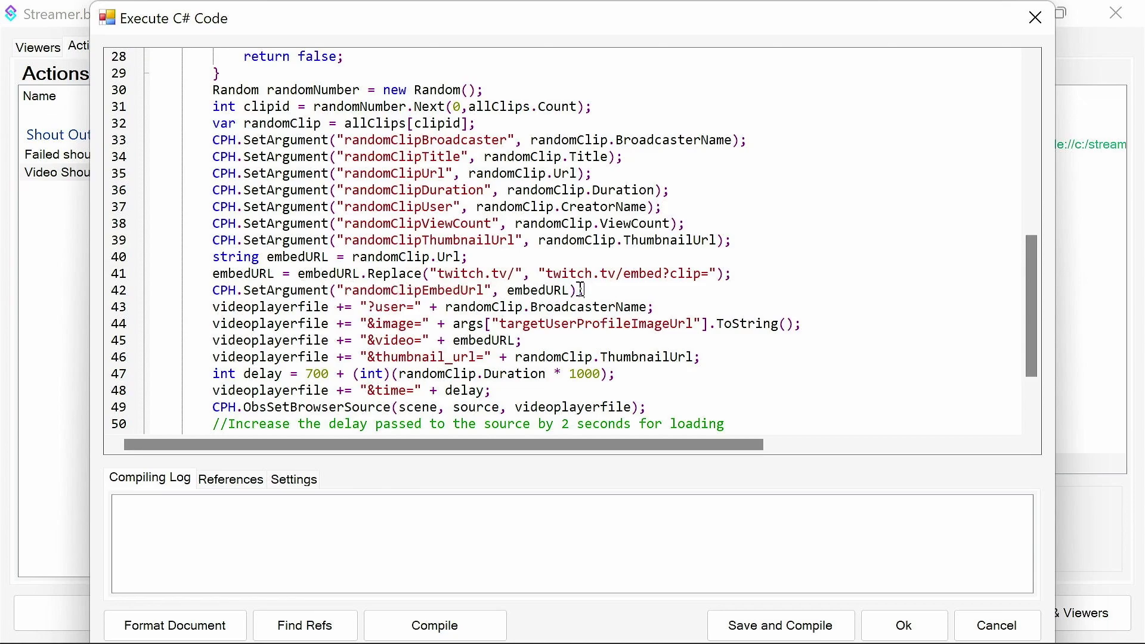
drag(578, 291, 211, 292)
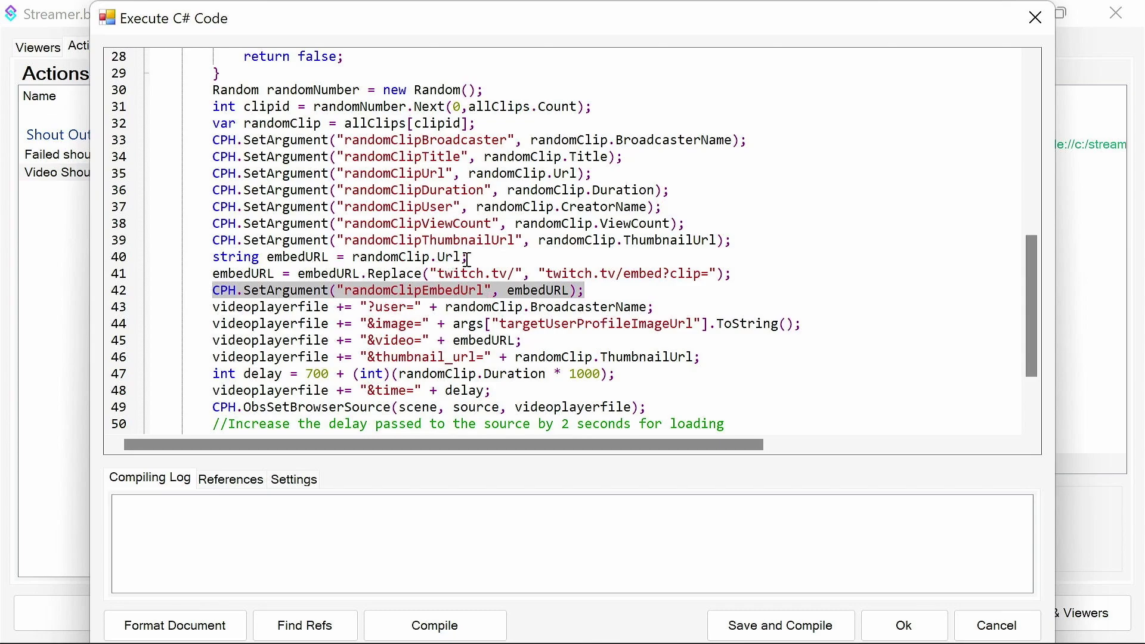
drag(468, 260, 351, 260)
right_click(351, 260)
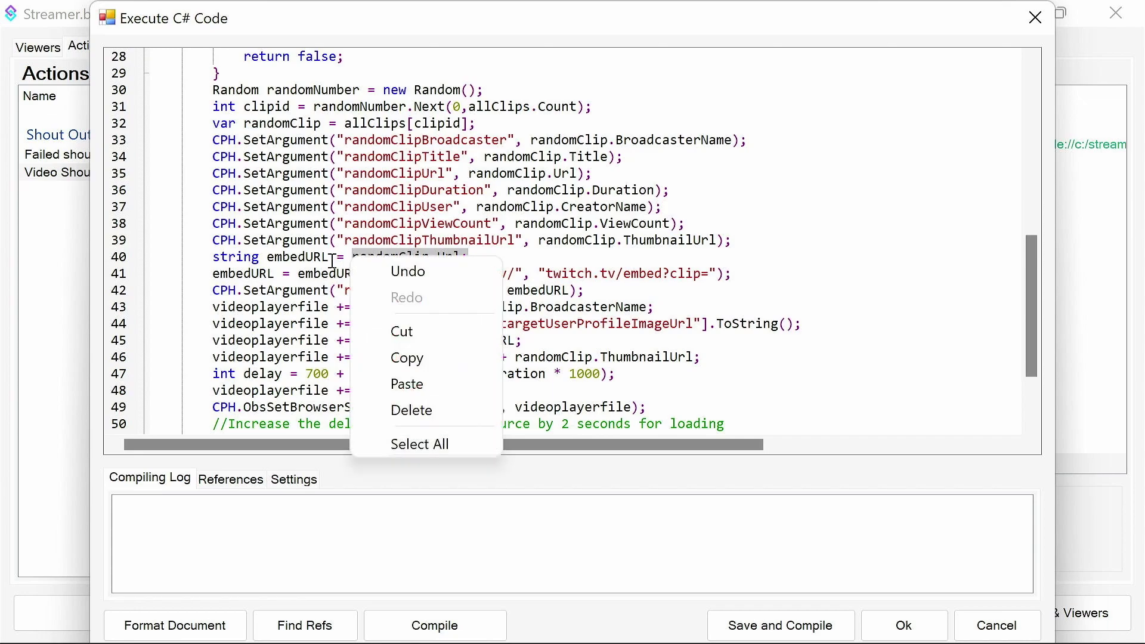
click(332, 261)
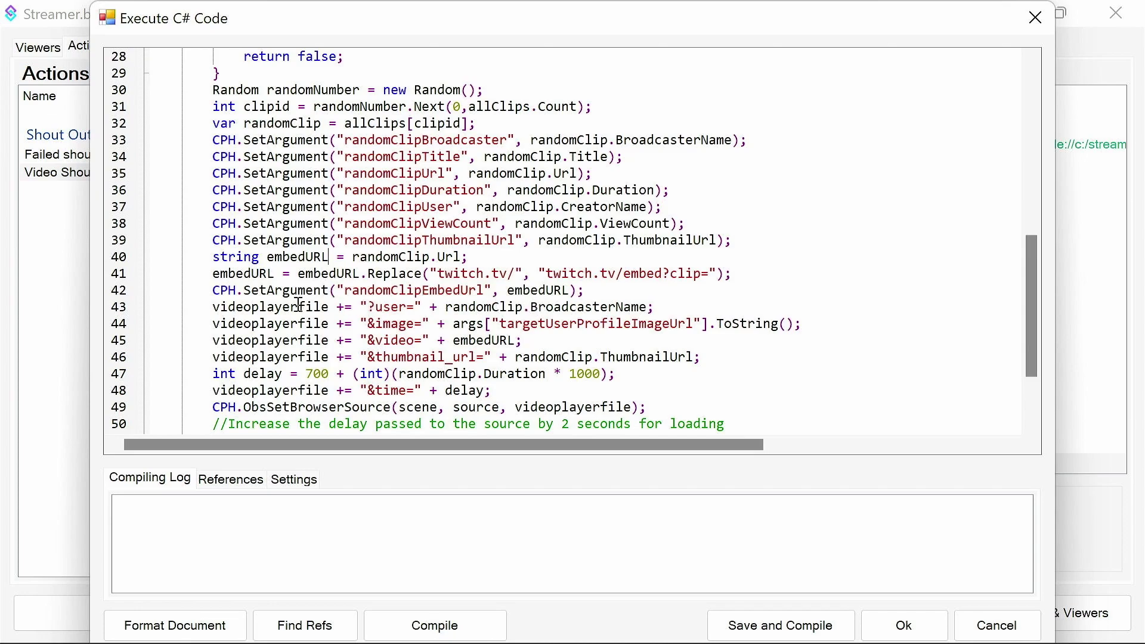
Highlight the ShoutOutFile value behind videoplayerfile and the user, image, video and thumbnail_url parameters appended to it
scroll(309, 304, up, 9)
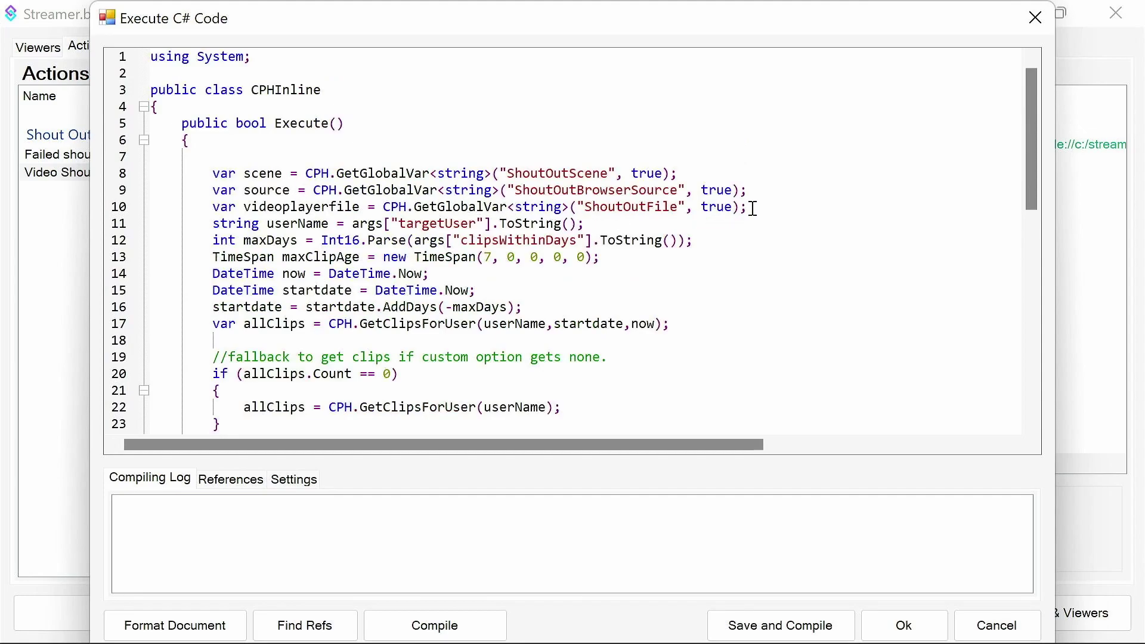
drag(752, 207, 342, 207)
scroll(434, 237, down, 11)
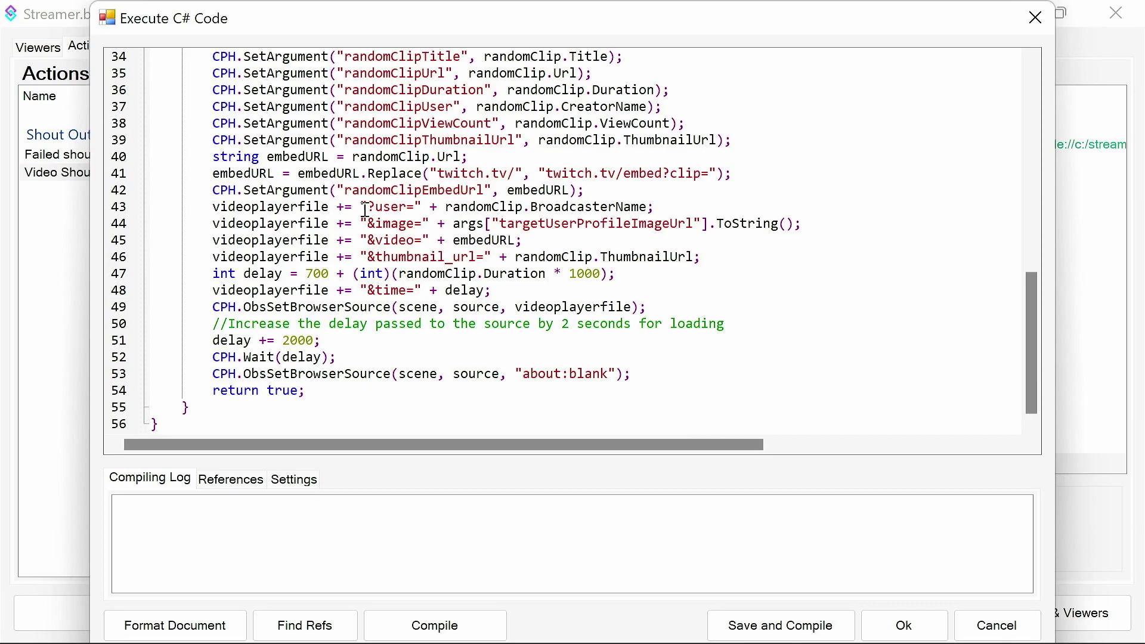
drag(361, 207, 391, 223)
drag(367, 239, 486, 256)
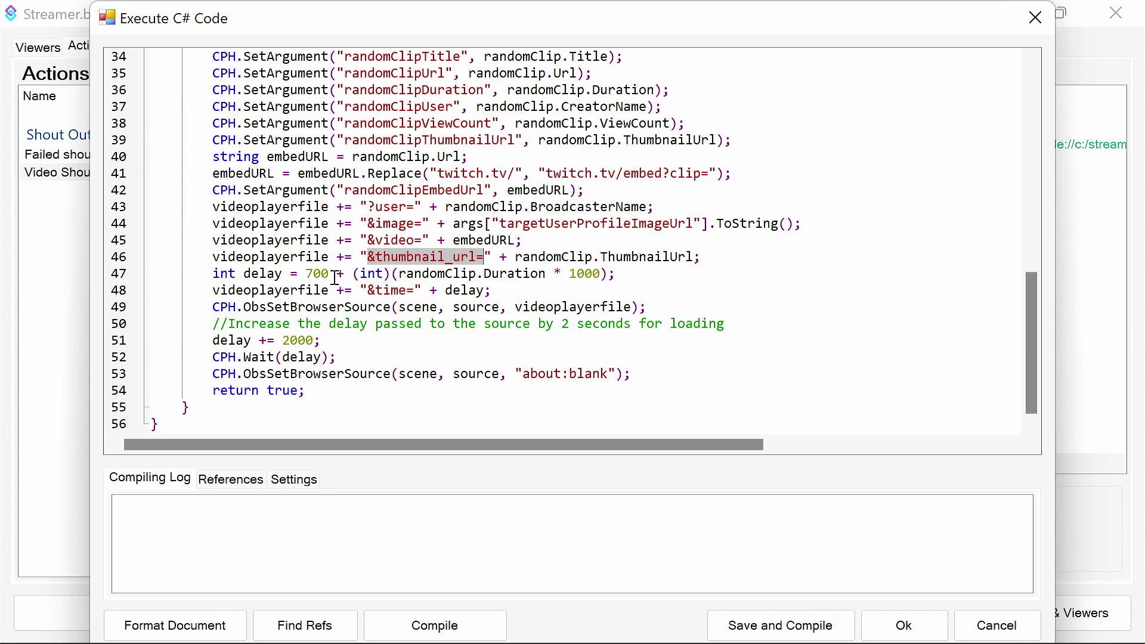
Highlight the 700 and 1000 values in the delay calculation and the line that appends the time parameter
click(305, 271)
drag(305, 273, 330, 276)
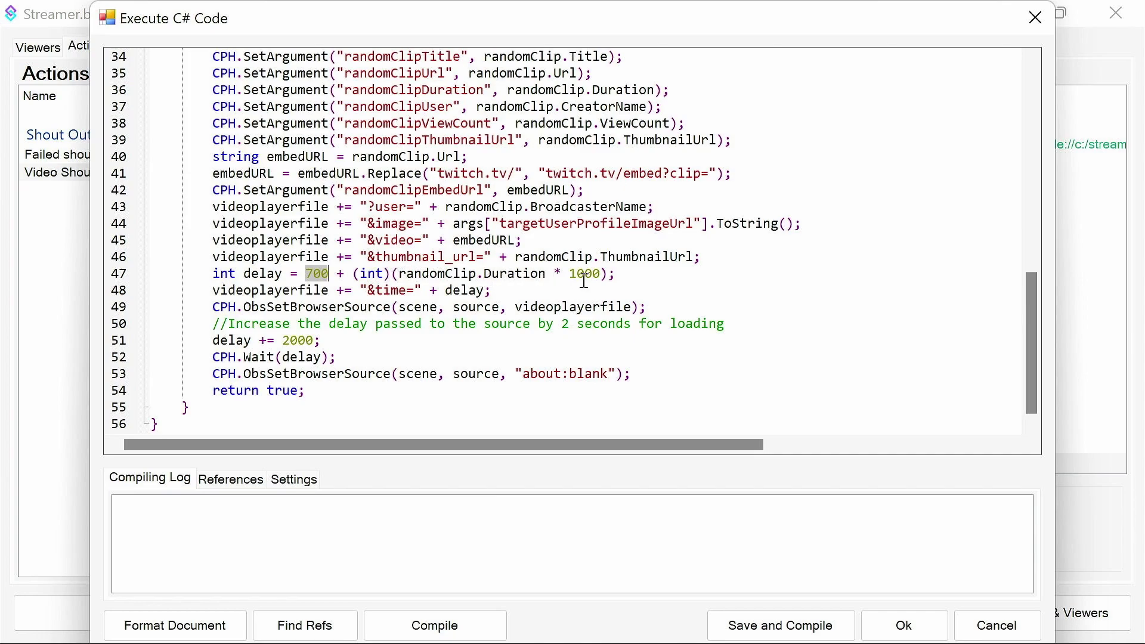
drag(561, 275, 600, 289)
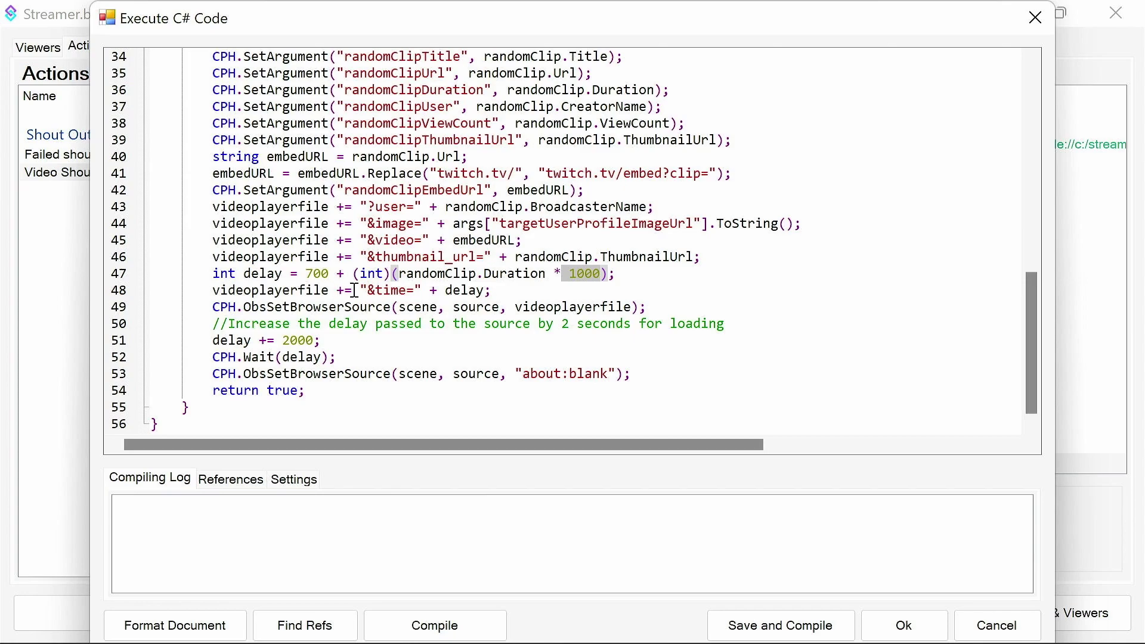
click(485, 291)
drag(470, 291, 212, 291)
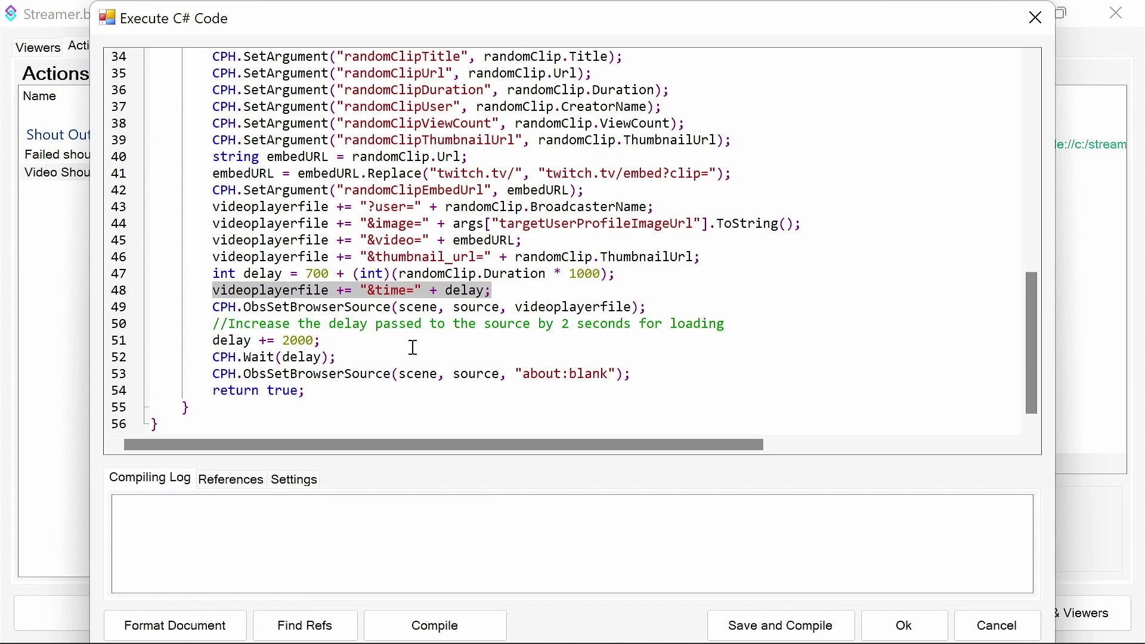
Highlight the first ObsSetBrowserSource call and its scene, source and videoplayerfile arguments in turn
drag(215, 307, 386, 307)
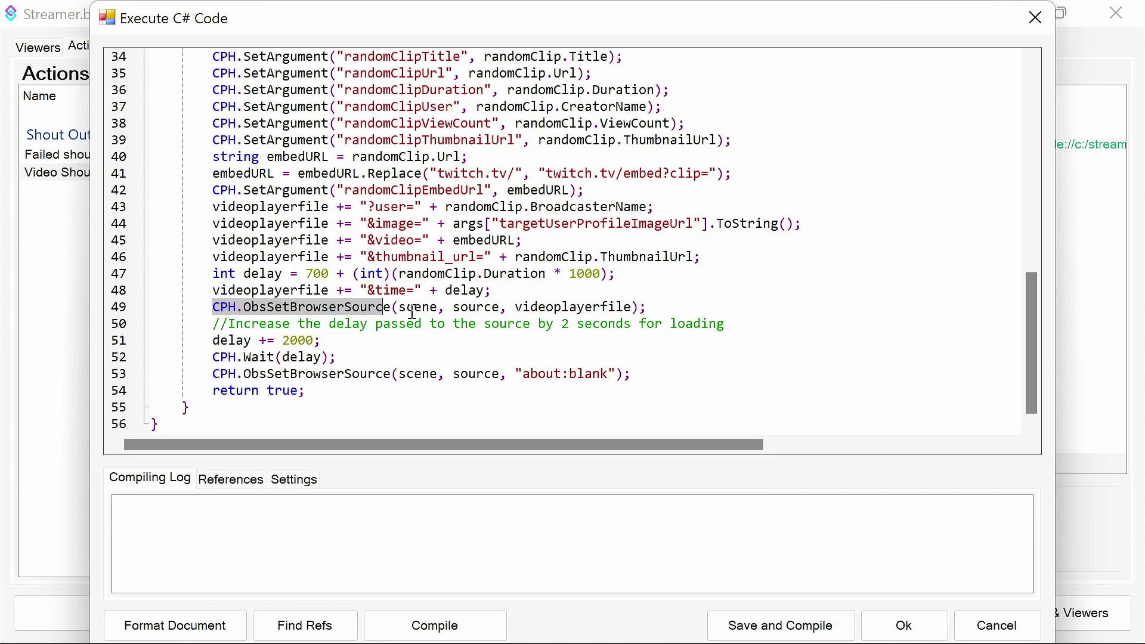
double_click(412, 308)
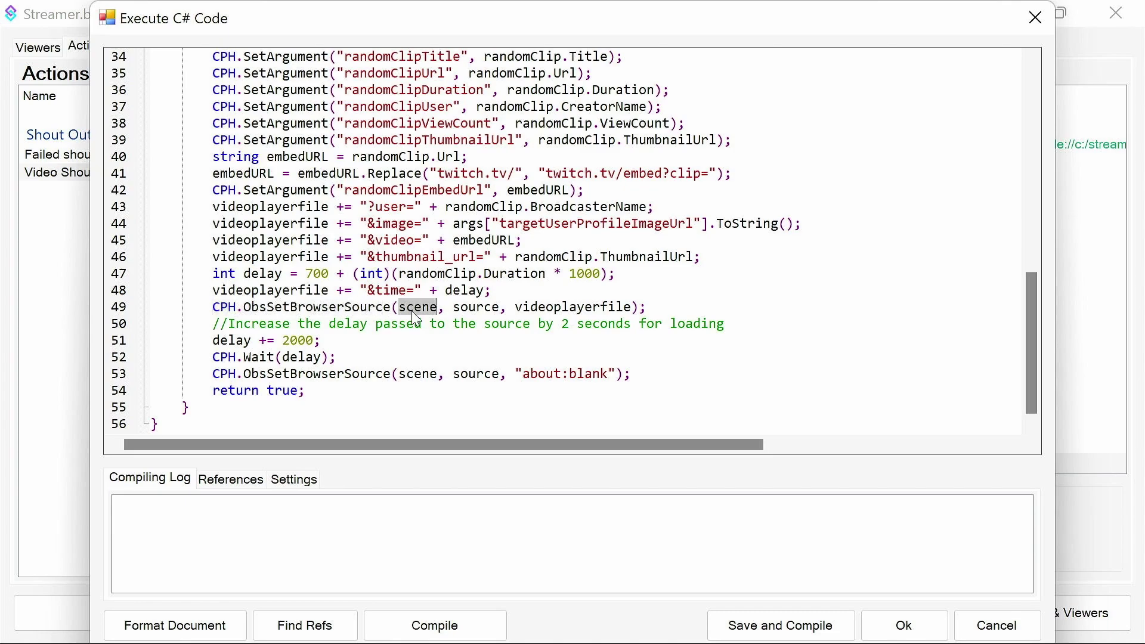
double_click(476, 307)
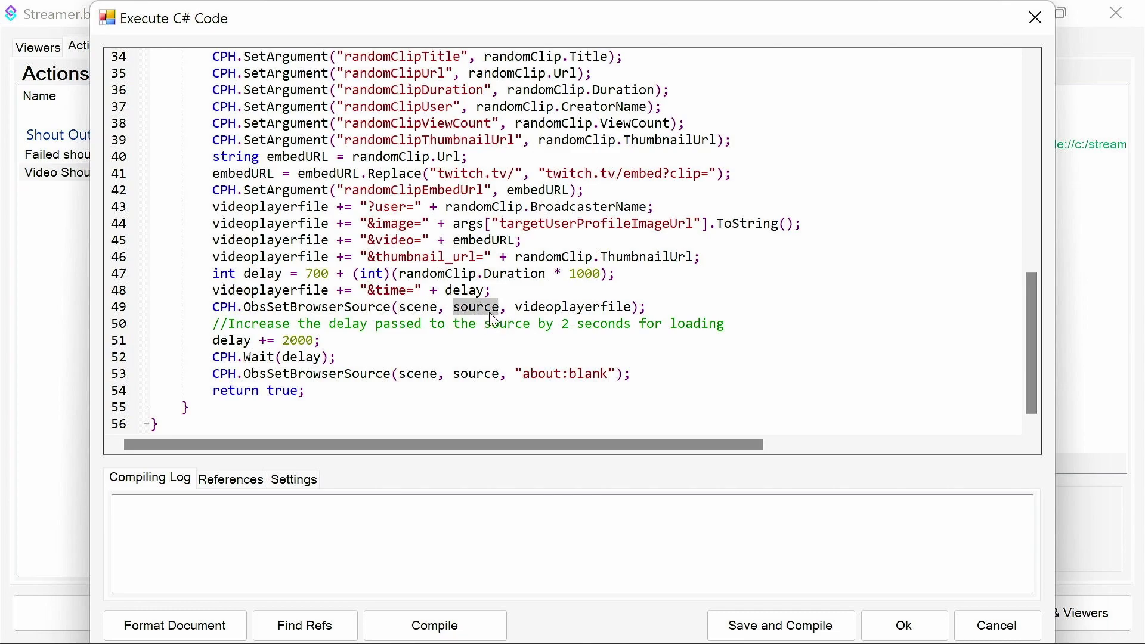
double_click(541, 309)
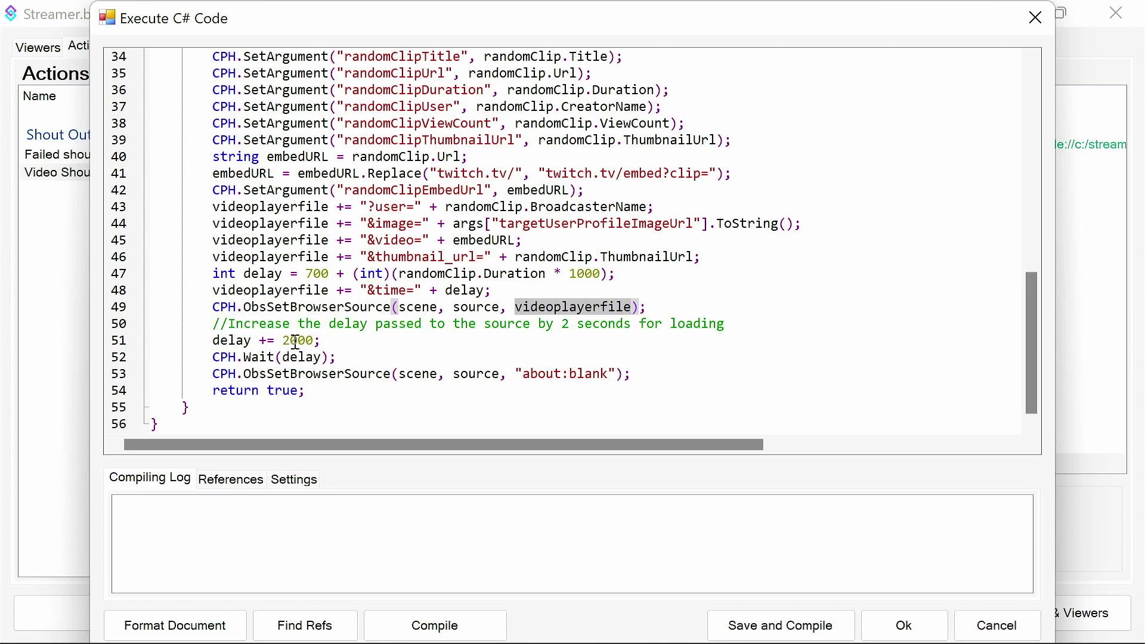
Highlight the wait, the about:blank browser source reset and the return true line, and close the code editor
drag(340, 359, 211, 361)
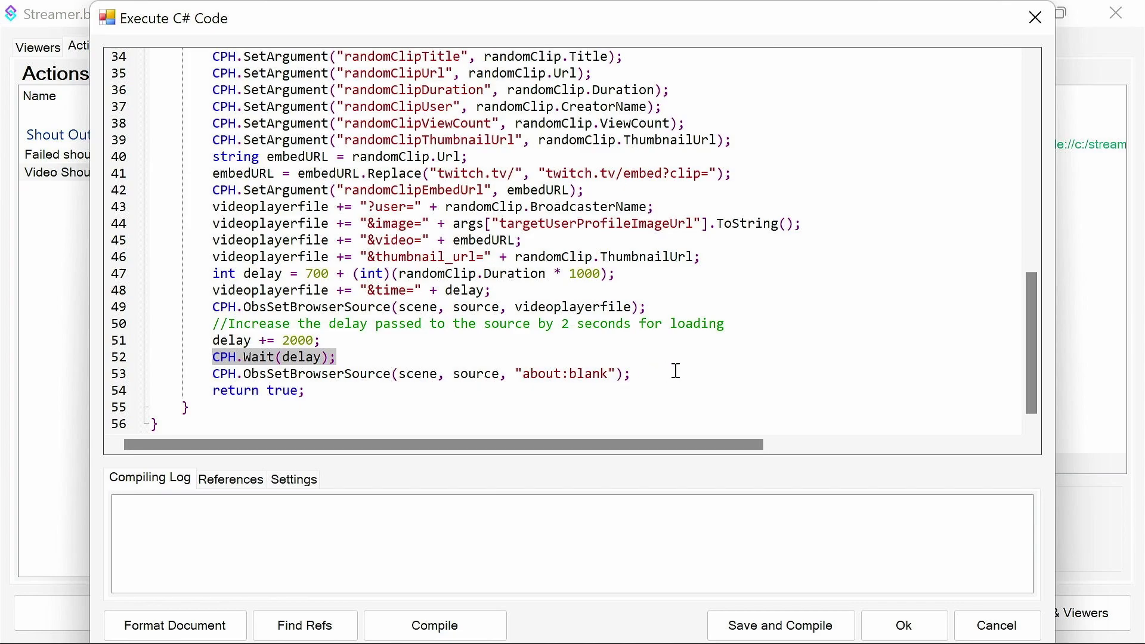
drag(632, 374, 211, 375)
drag(306, 390, 205, 391)
click(746, 635)
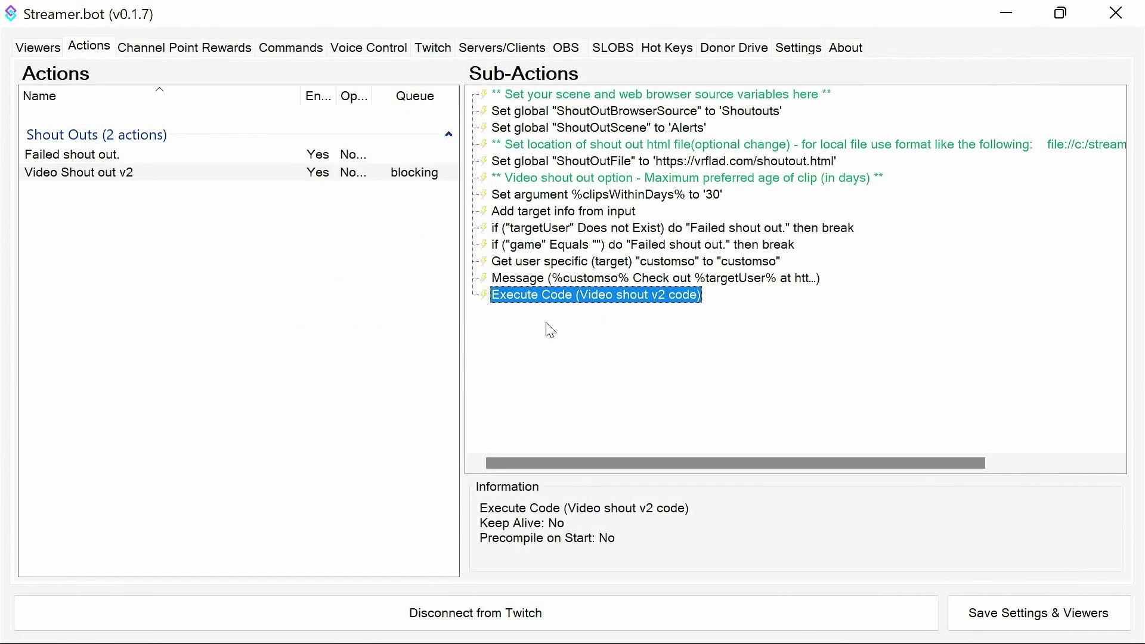